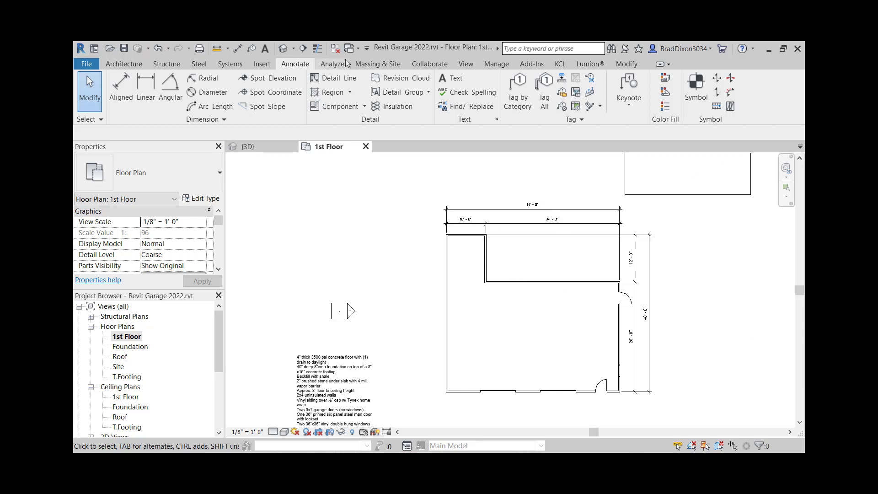
Open the Roof floor plan and delete the existing roof over the garage.
double_click(122, 357)
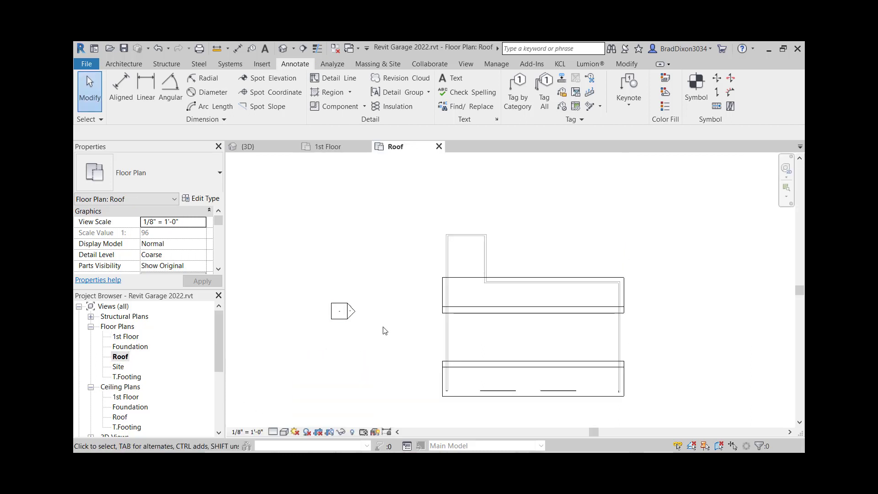
left_click(555, 306)
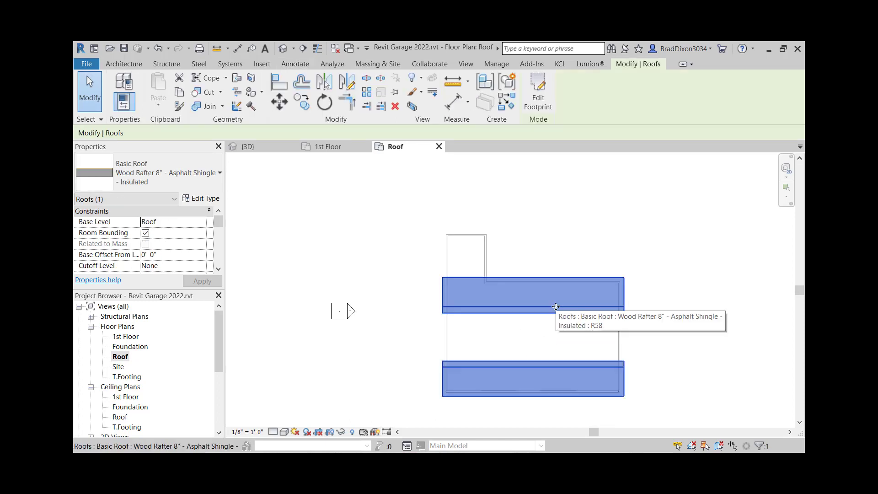
key("Delete")
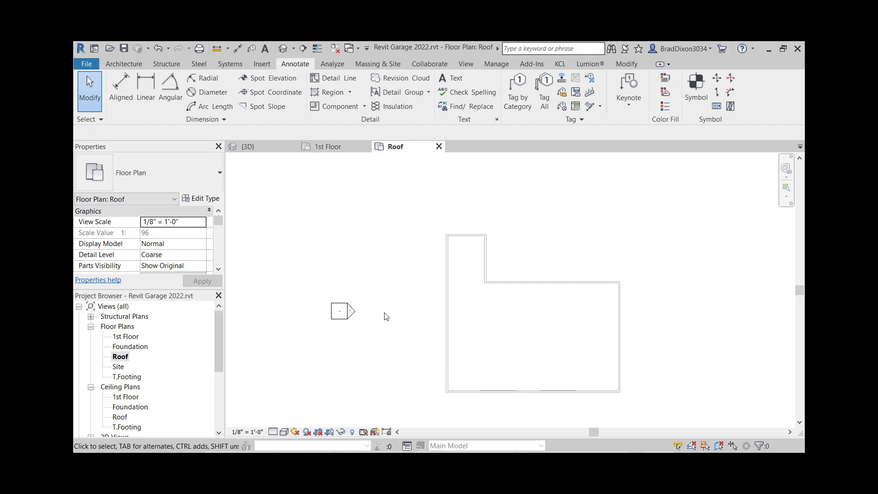
Start a roof by footprint without saving the project, using the Wood Rafter 8" - Asphalt Shingle - Insulated type.
left_click(127, 64)
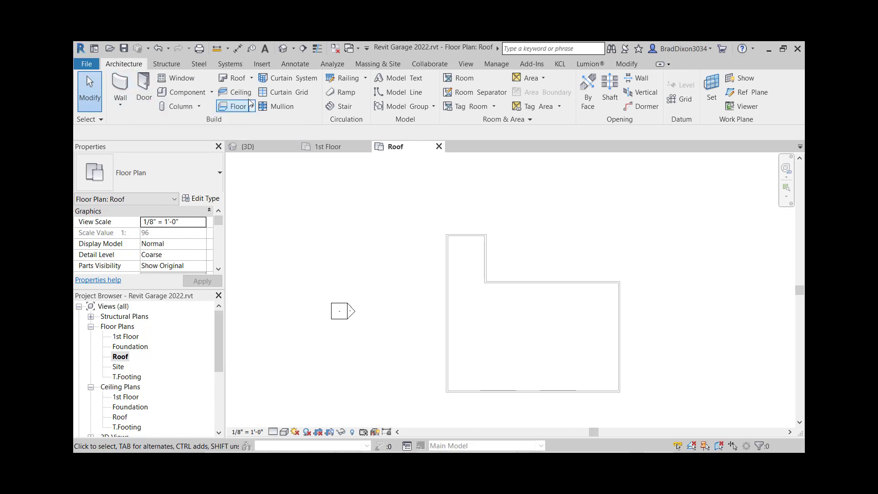
left_click(234, 81)
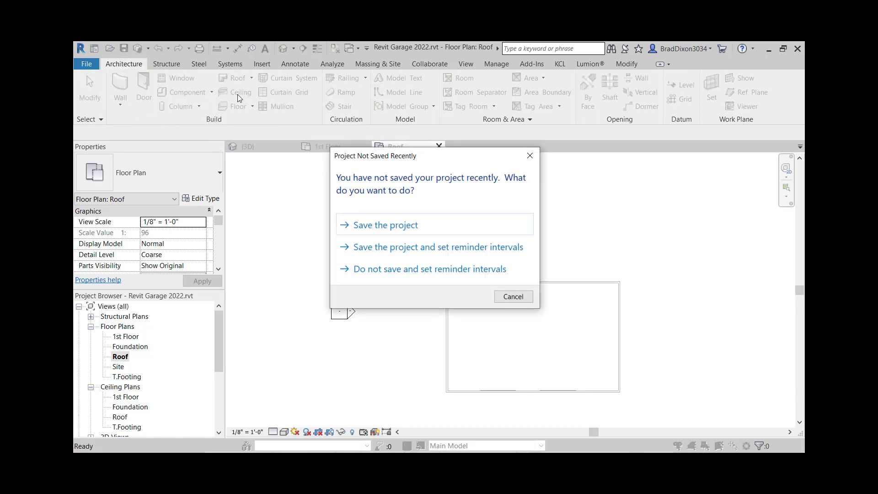
left_click(529, 158)
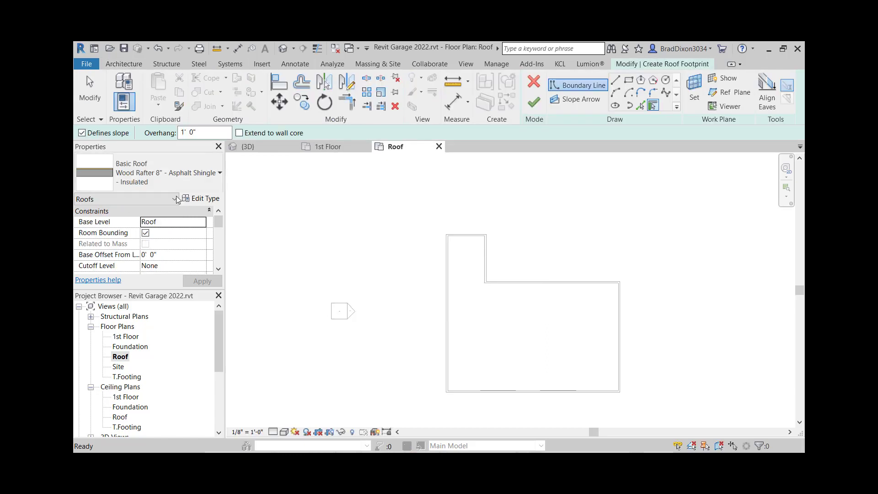
left_click(174, 177)
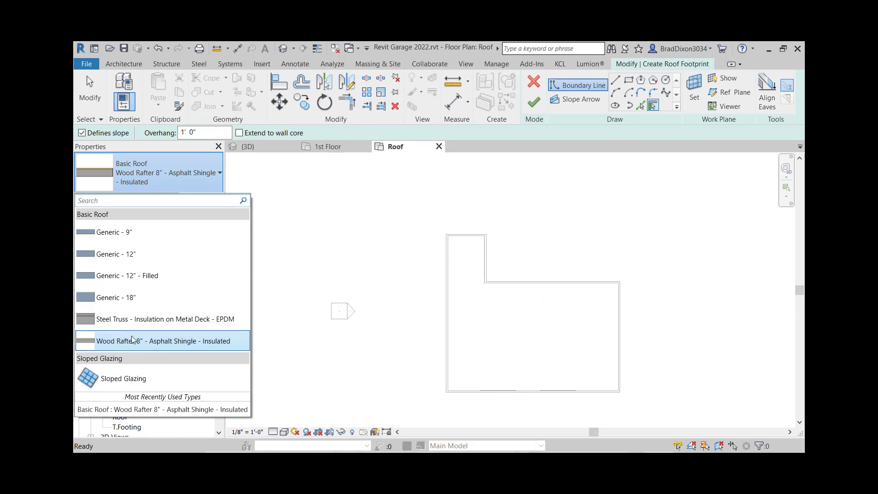
mouse_move(145, 344)
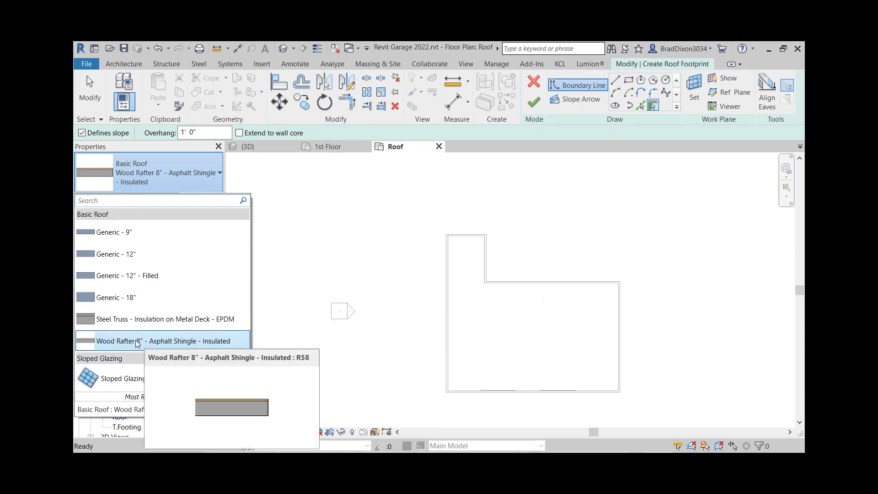
left_click(162, 341)
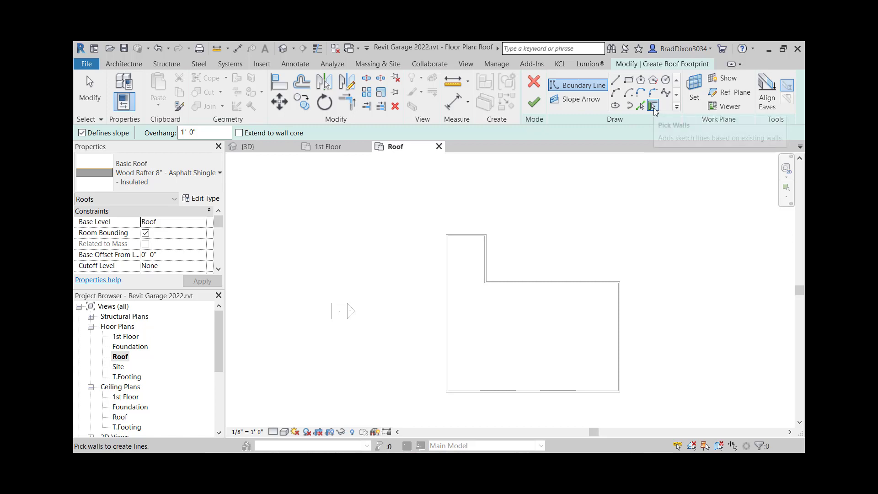
Sketch a rectangular, slope-defining roof boundary in the empty area northeast of the garage and finish the trial roof.
left_click(628, 80)
left_click(563, 251)
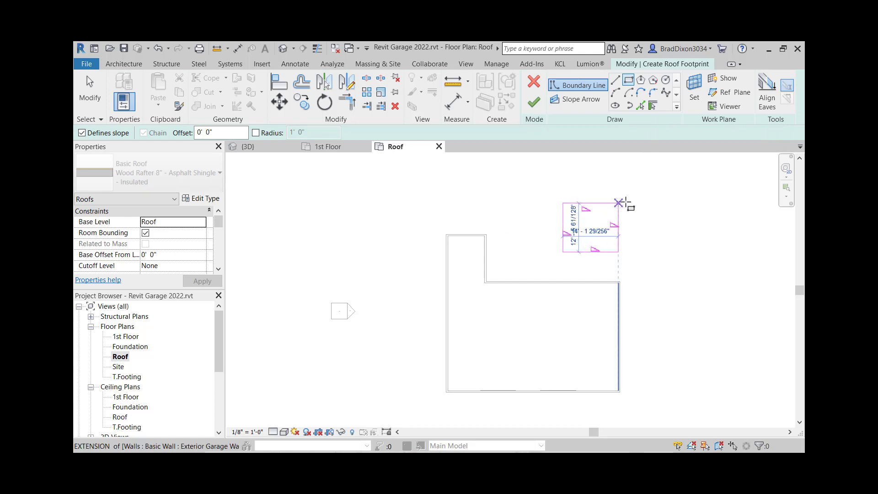
left_click(667, 187)
key("Escape")
key("Escape")
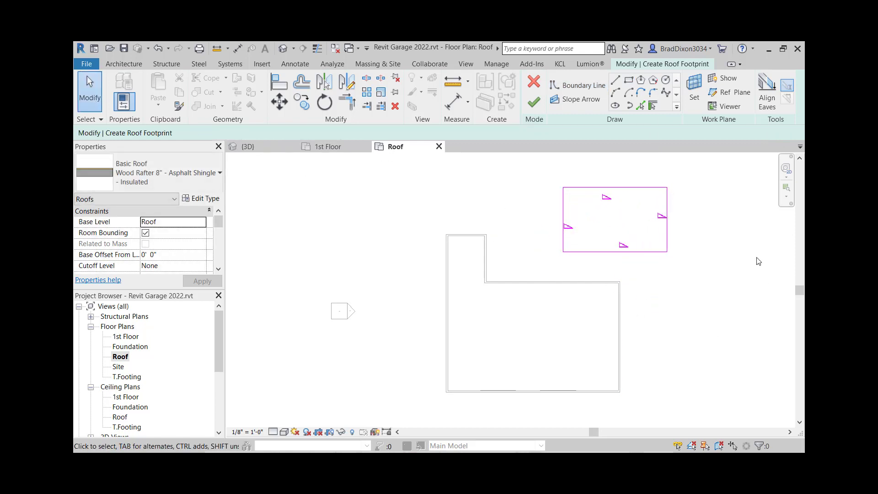
left_click(534, 101)
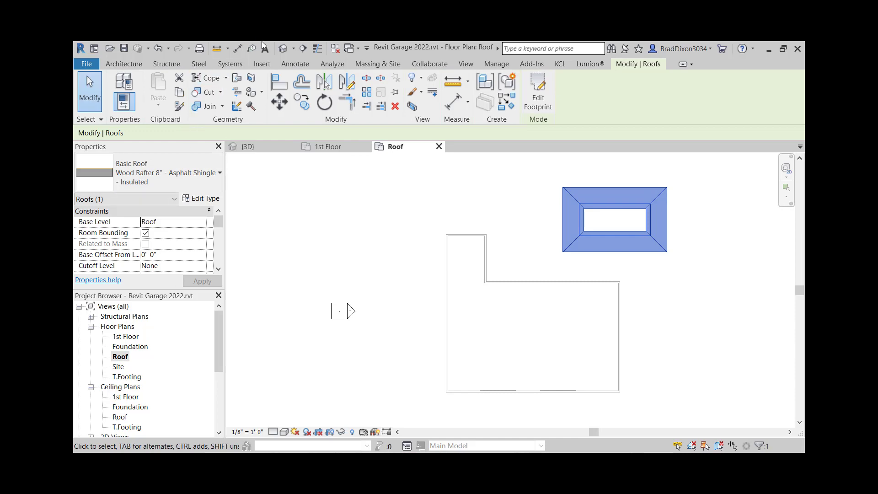
View the rectangular trial roof in 3D beside the garage and delete it.
left_click(282, 49)
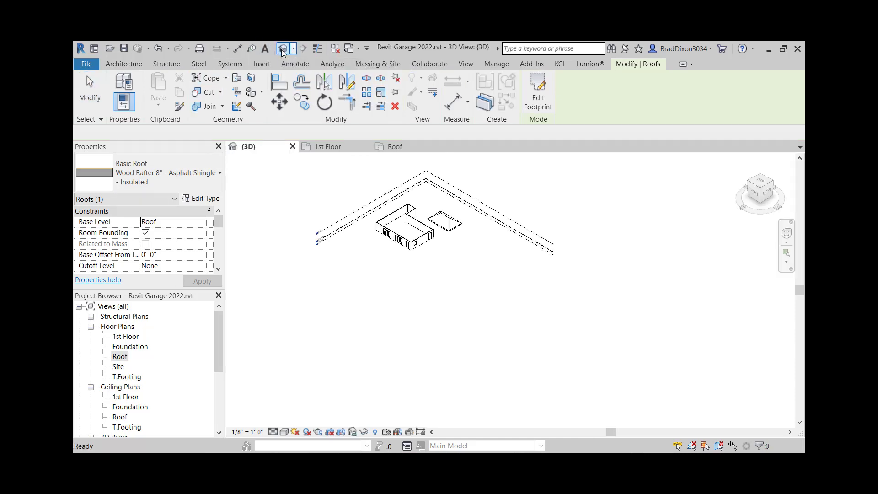
scroll(417, 272, "up", 5)
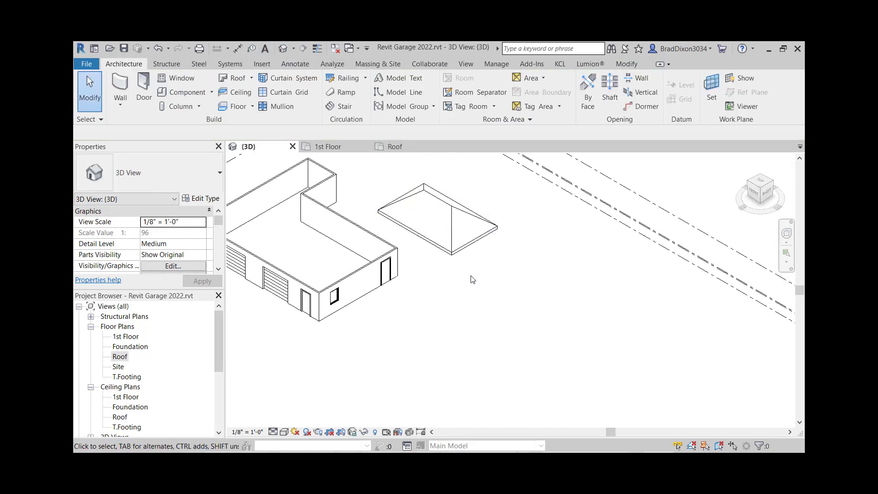
middle_click_drag(478, 278, 481, 247, "shift")
left_click(481, 247)
key("Delete")
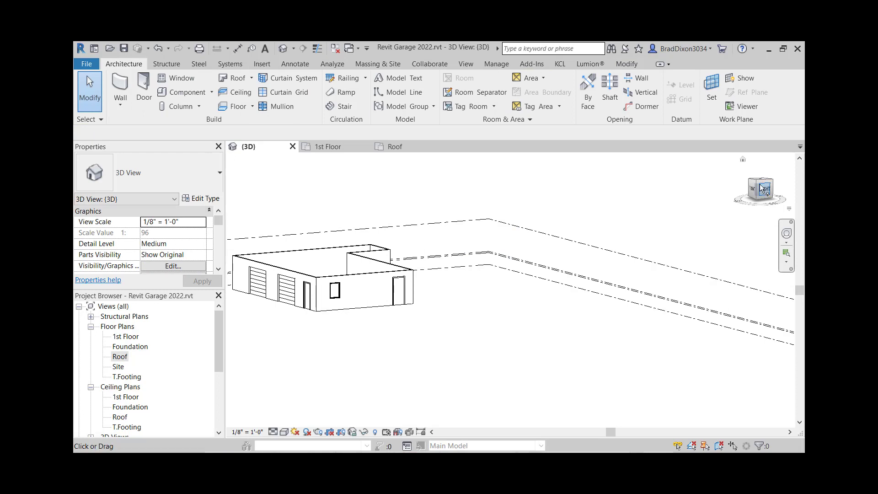
Start a footprint roof in the Roof plan and pick the north wall and both notch walls with a 1' 0" overhang and defined slope.
double_click(120, 356)
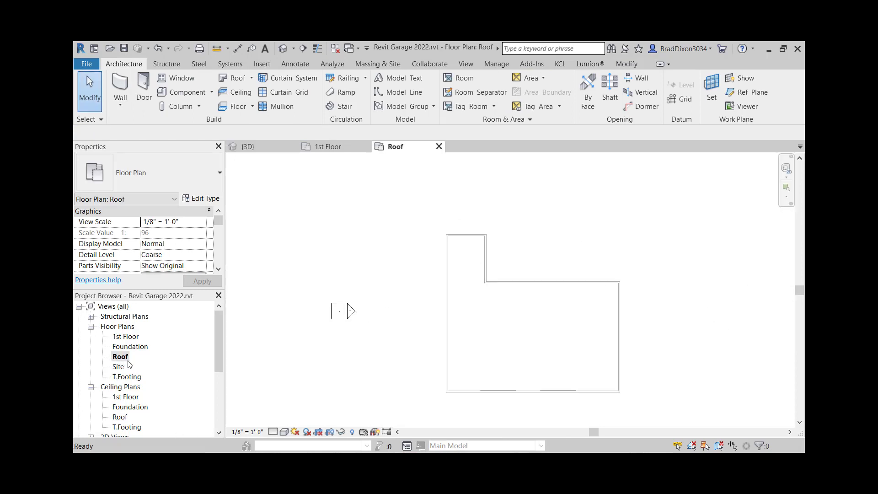
left_click(227, 78)
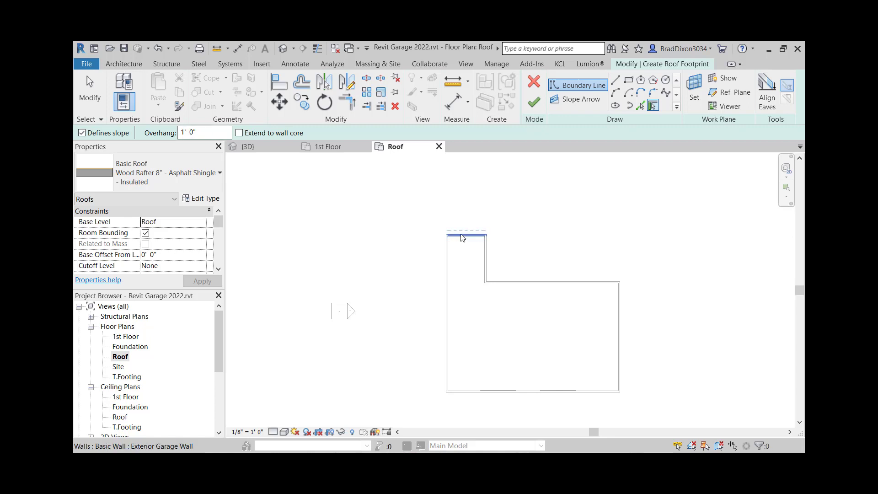
scroll(463, 236, "up", 3)
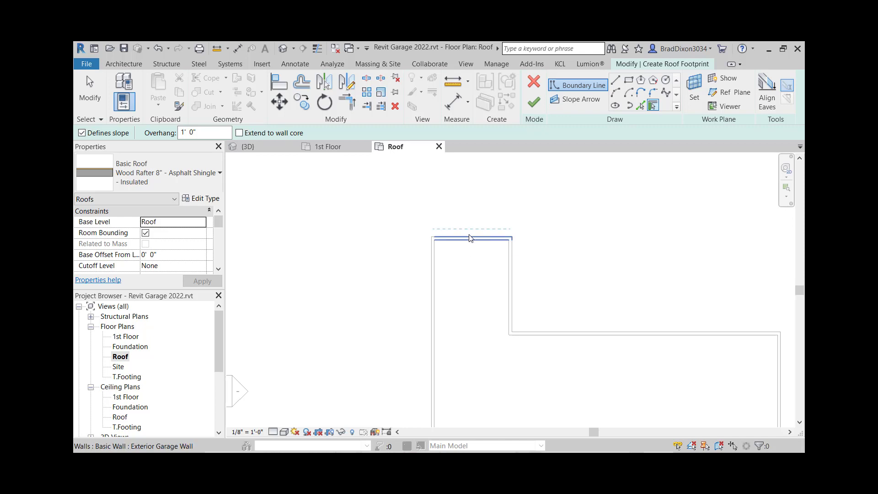
left_click(470, 237)
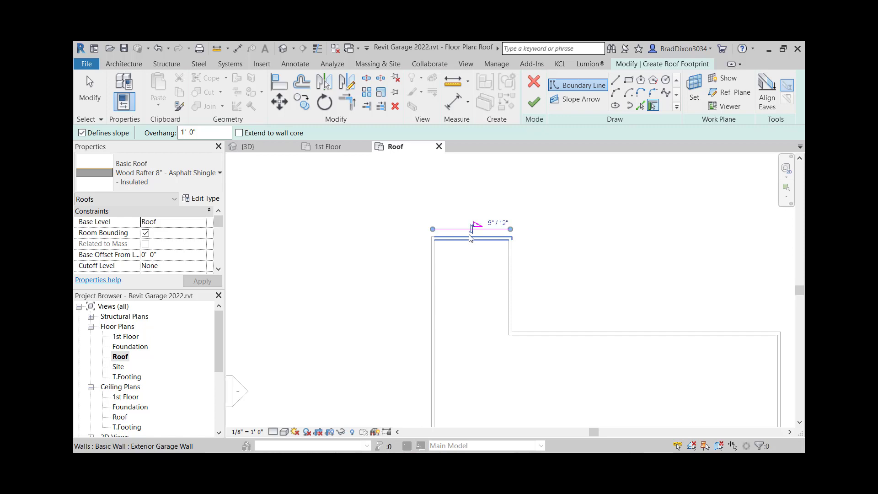
left_click(517, 289)
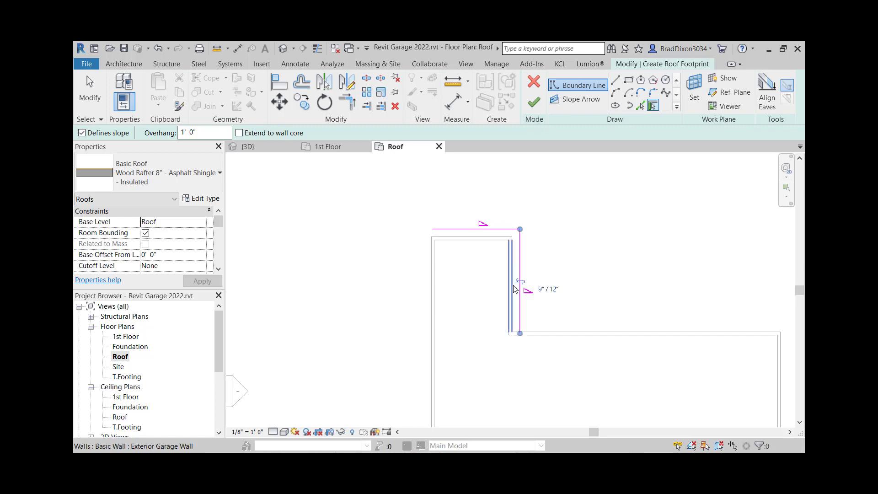
left_click(601, 333)
Pick the remaining east, south and west garage walls to close the roof boundary and finish the roof.
middle_click_drag(689, 363, 633, 325)
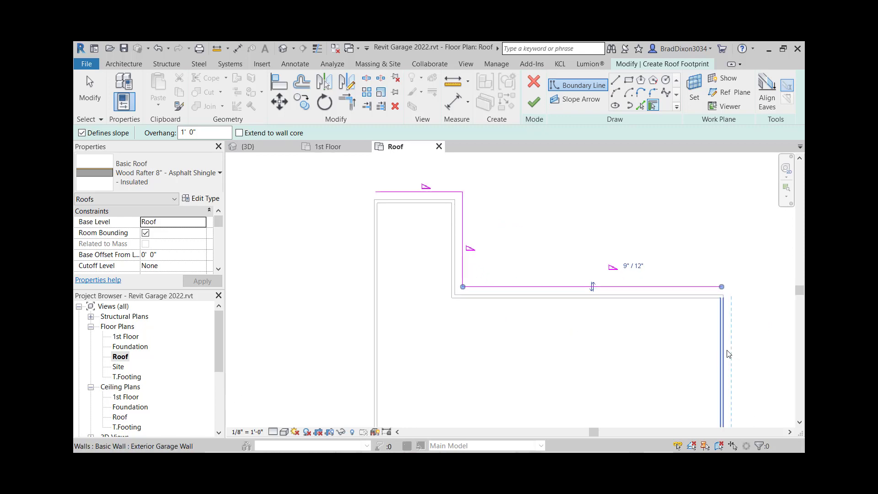
left_click(734, 359)
middle_click_drag(672, 409, 673, 260)
left_click(674, 373)
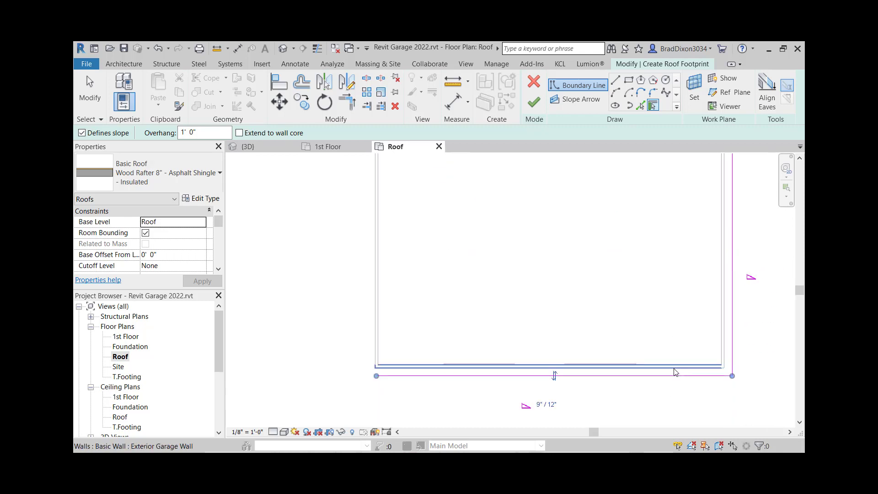
left_click(374, 287)
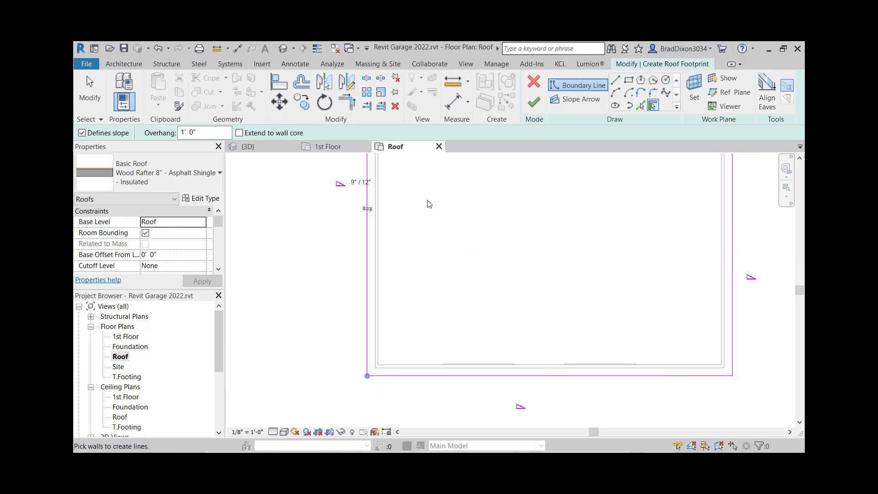
scroll(428, 202, "down", 2)
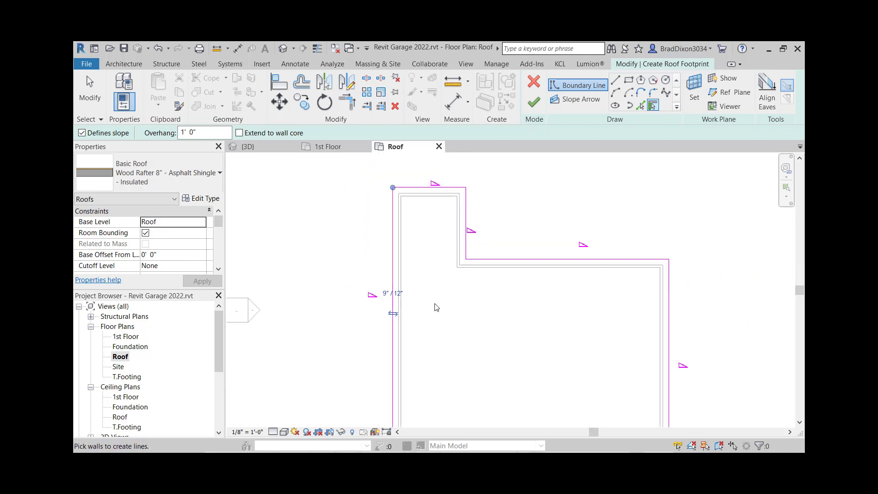
left_click(533, 104)
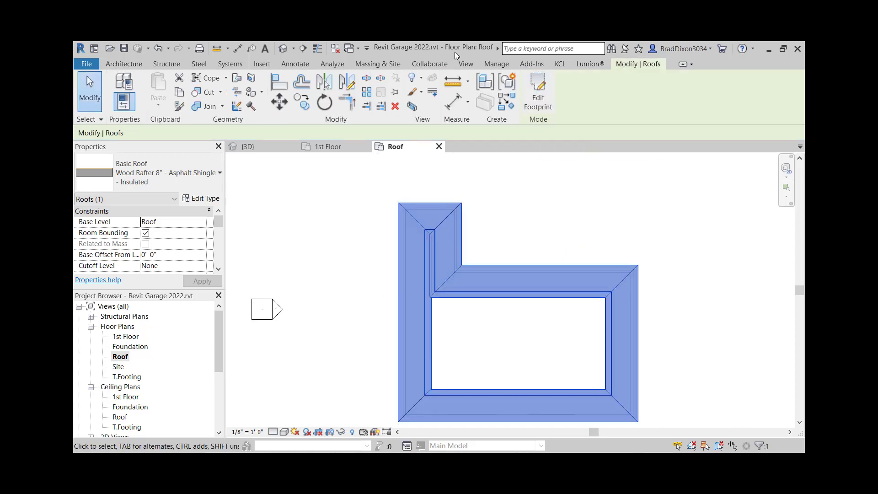
Examine the new garage roof in 3D from the front, side and rear, including the notched corner.
left_click(284, 47)
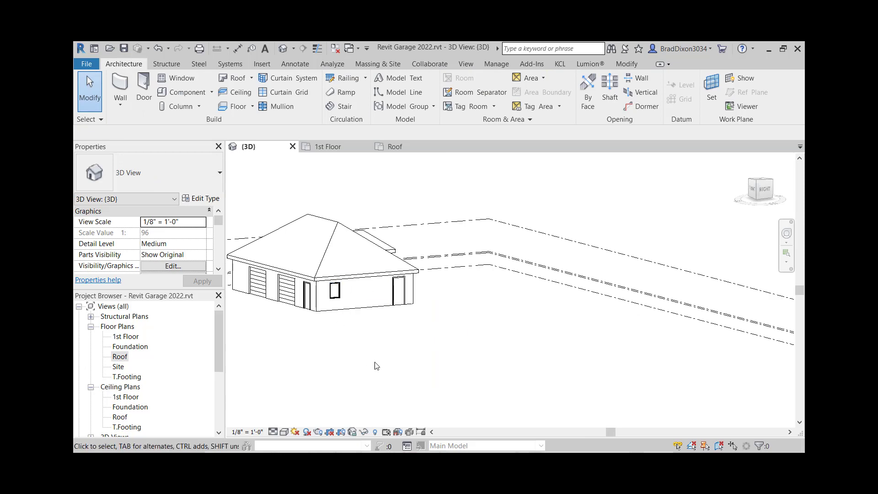
middle_click_drag(374, 365, 536, 375)
middle_click_drag(486, 353, 723, 364, "shift")
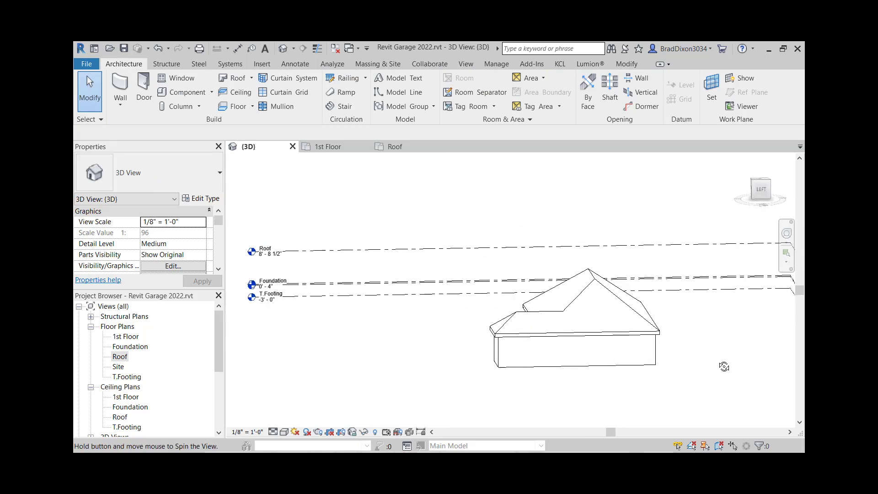
middle_click_drag(512, 374, 718, 366, "shift")
middle_click_drag(358, 322, 476, 374, "shift")
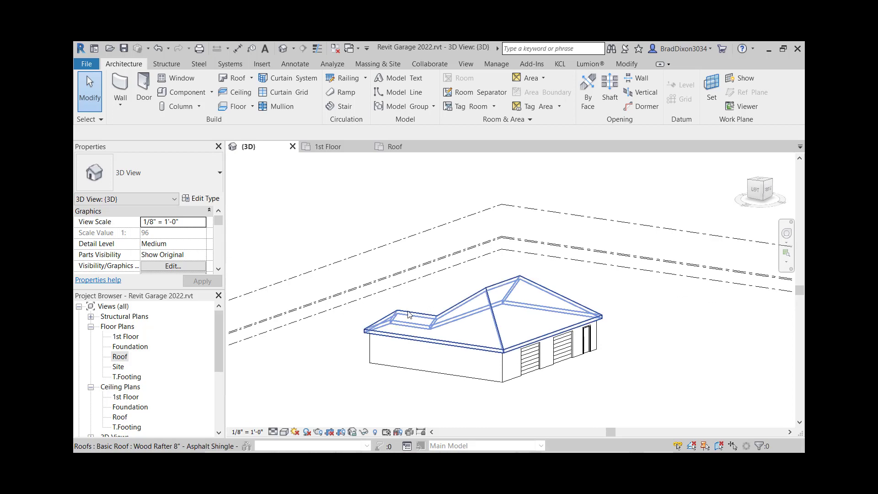
middle_click_drag(569, 334, 592, 395, "shift")
middle_click_drag(561, 356, 578, 289, "shift")
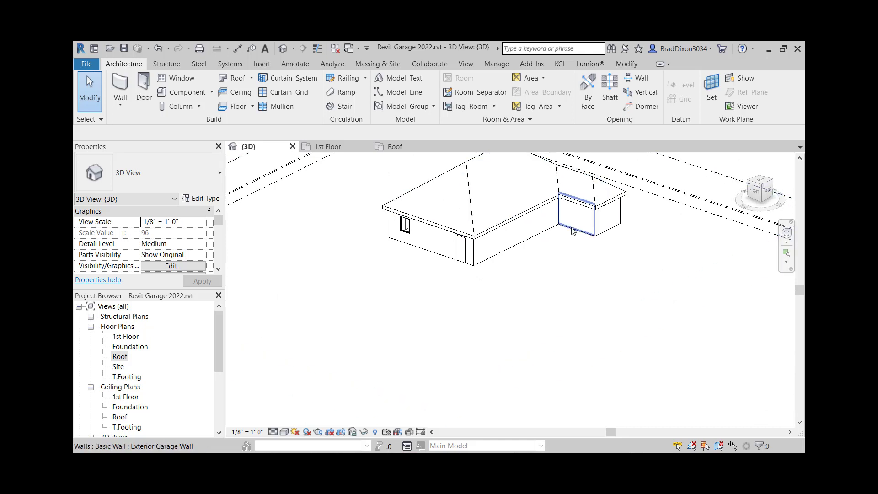
Open the garage roof's footprint for editing in a top view and delete the two boundary lines forming the inside corner.
left_click(589, 196)
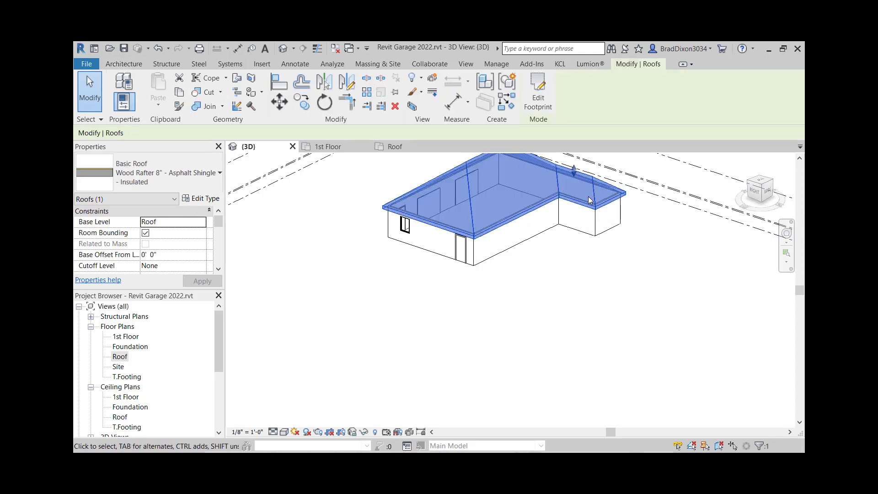
left_click(538, 99)
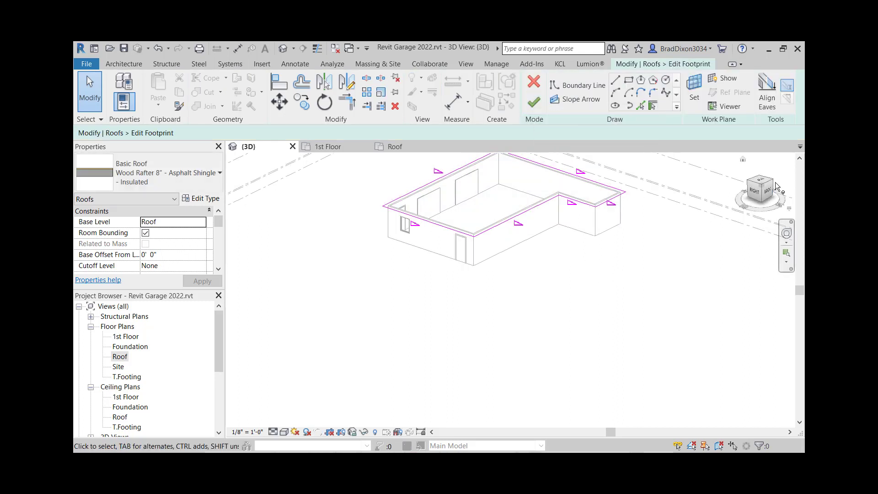
left_click(760, 182)
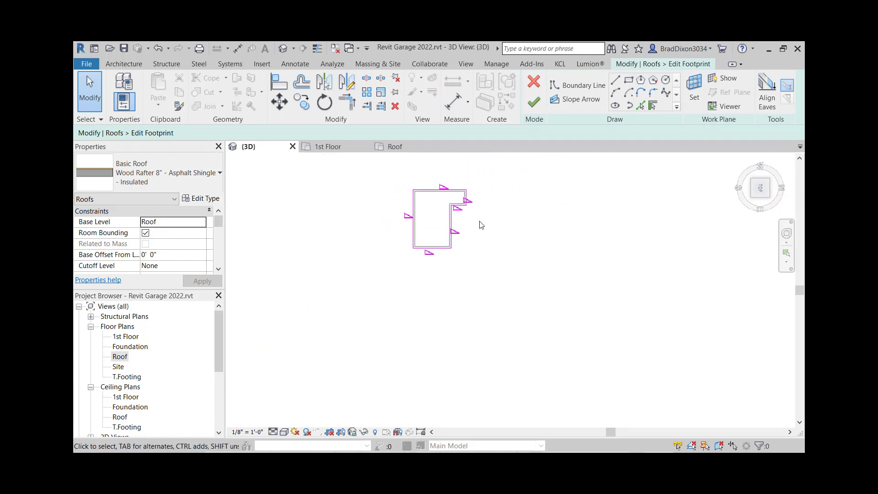
scroll(504, 254, "up", 5)
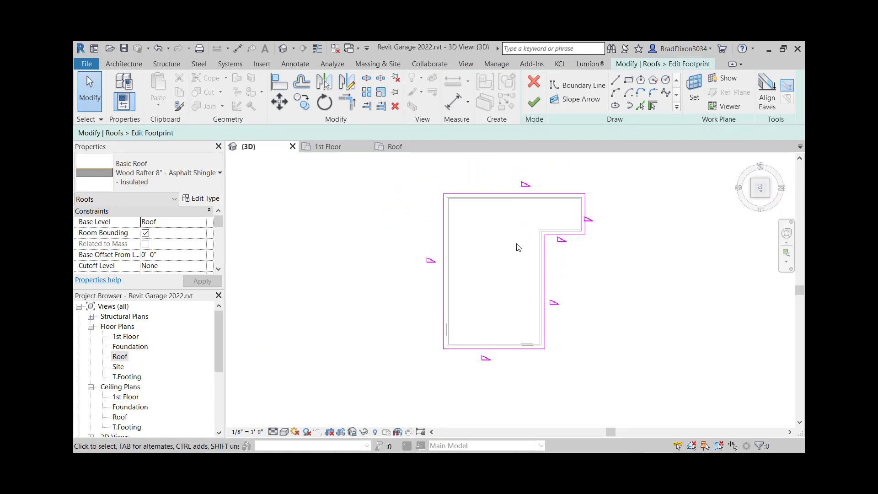
left_click(548, 279)
key("Delete")
left_click(571, 235)
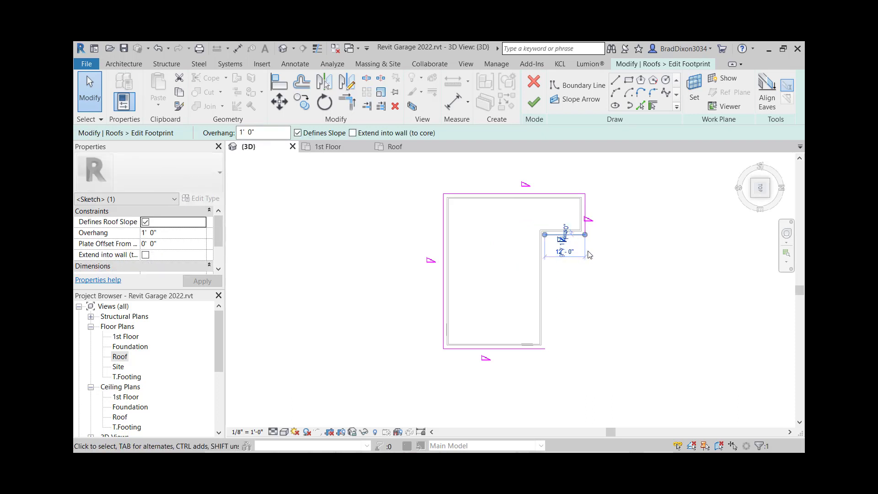
key("Delete")
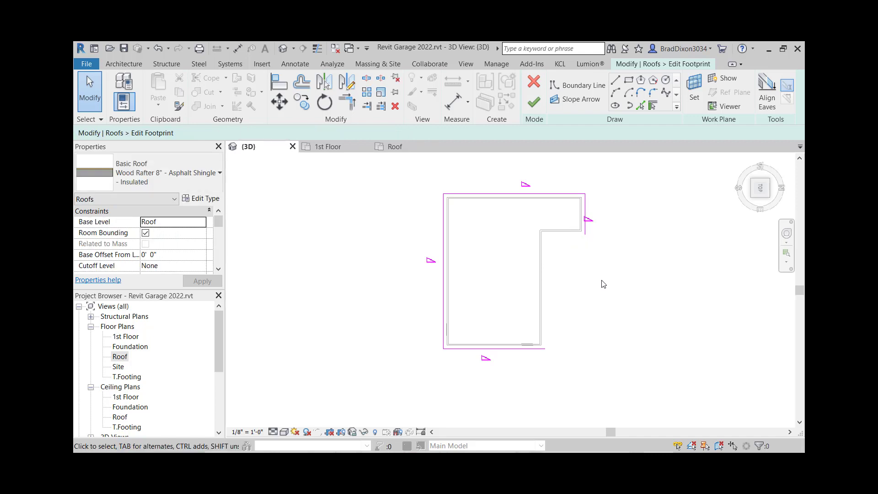
Trim the two open roof boundary lines to a single square corner outside the notch and finish the footprint.
left_click(348, 104)
left_click(585, 229)
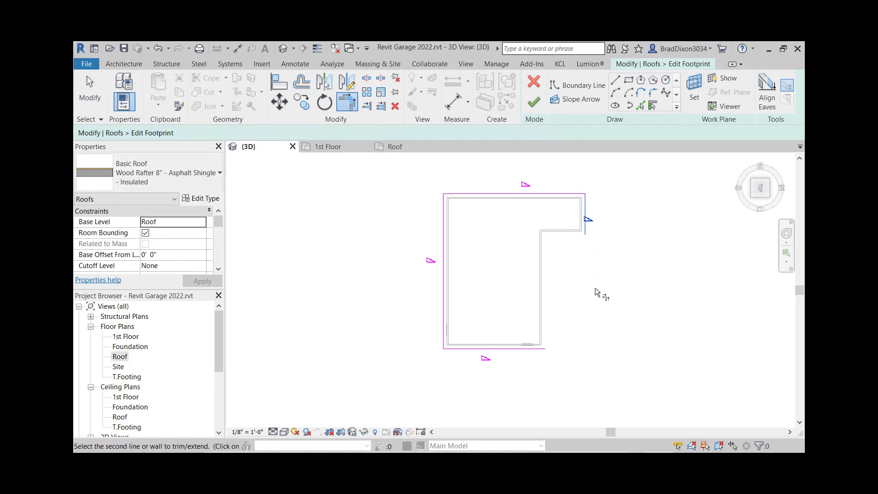
left_click(540, 350)
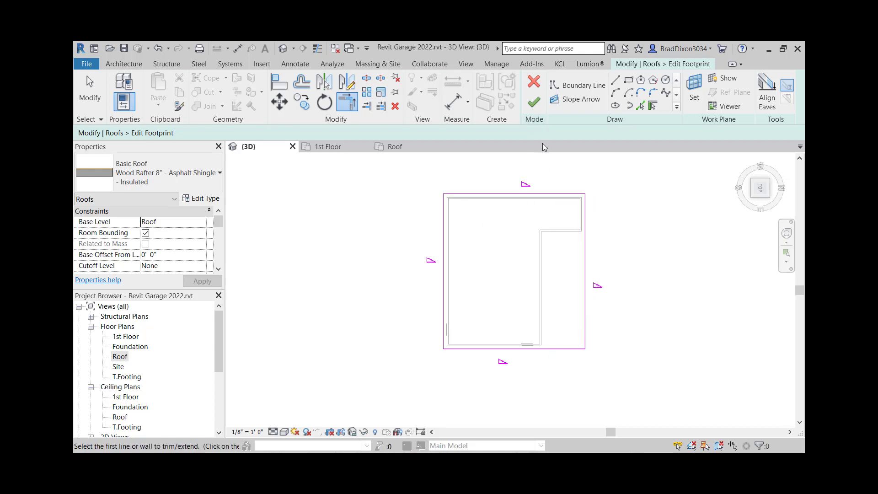
left_click(534, 101)
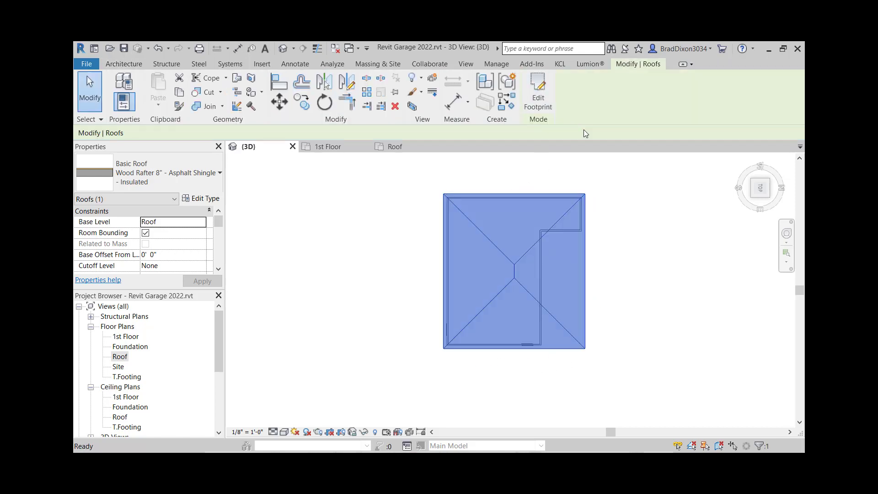
Examine the squared-off hip roof in 3D from the front, right and back, including the part covering the notch.
middle_click_drag(419, 209, 520, 182, "shift")
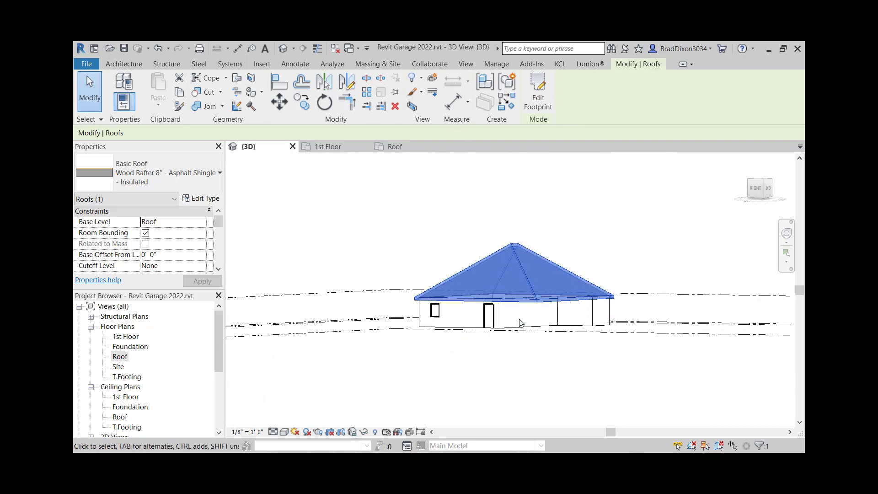
left_click(523, 363)
middle_click_drag(547, 394, 513, 402, "shift")
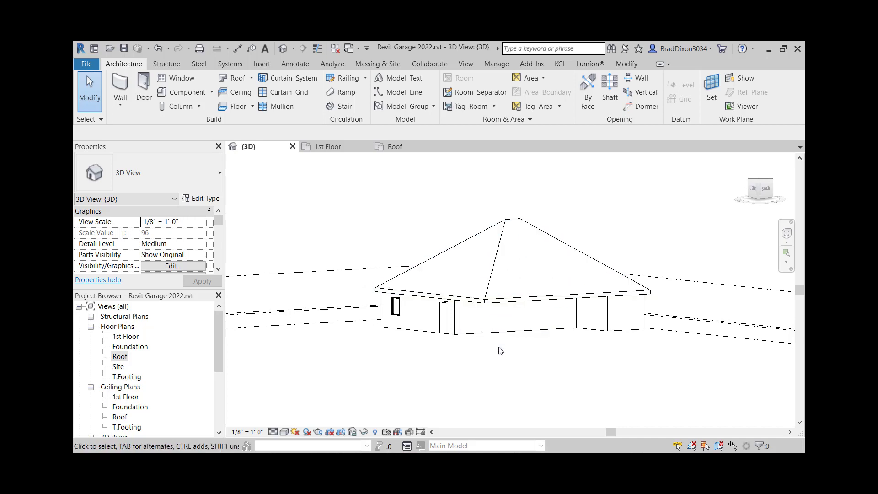
middle_click_drag(501, 352, 578, 324, "shift")
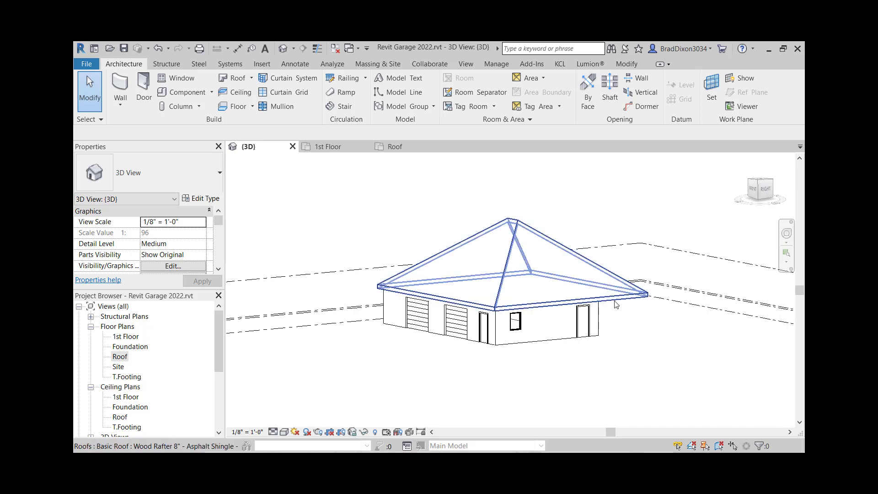
middle_click_drag(640, 320, 549, 338, "shift")
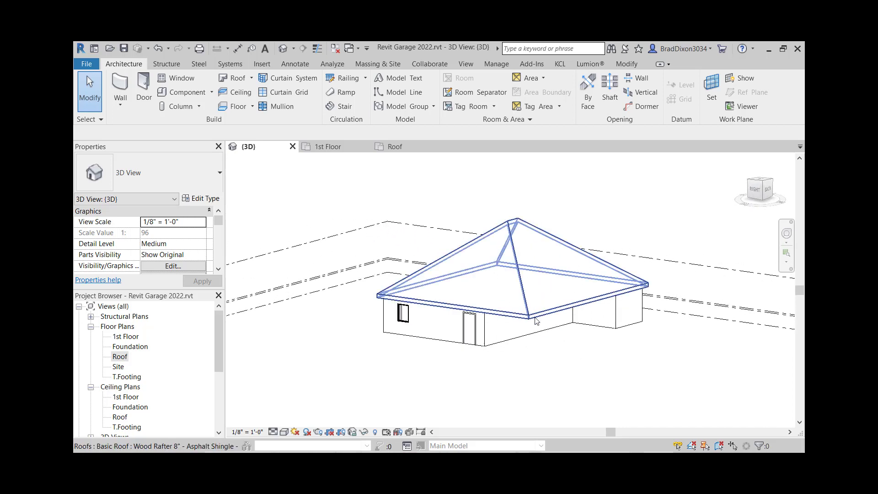
middle_click_drag(535, 364, 567, 315, "shift")
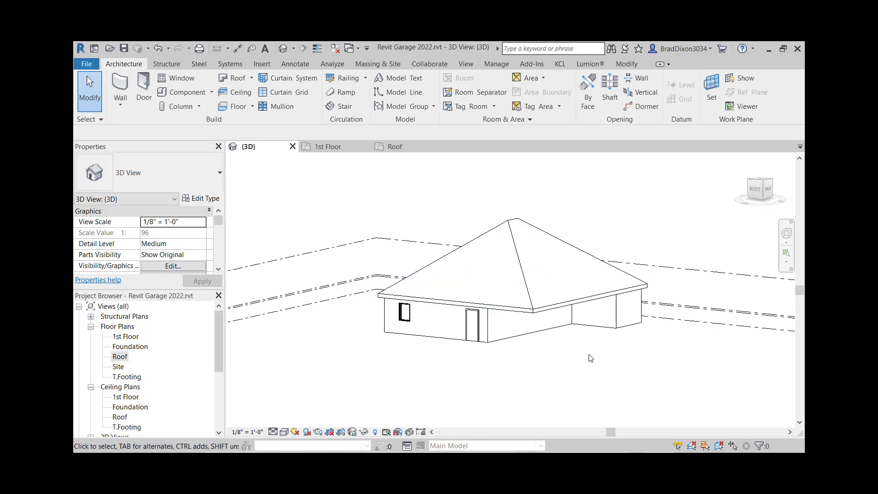
middle_click_drag(587, 367, 668, 351)
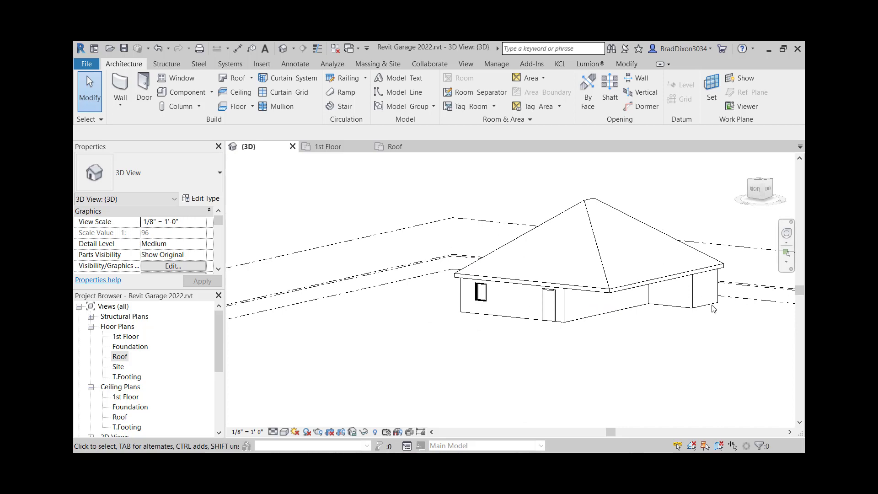
mouse_move(610, 318)
middle_mouse_down("shift")
mouse_move(646, 352)
mouse_move(709, 321)
mouse_move(622, 309)
middle_mouse_up("shift")
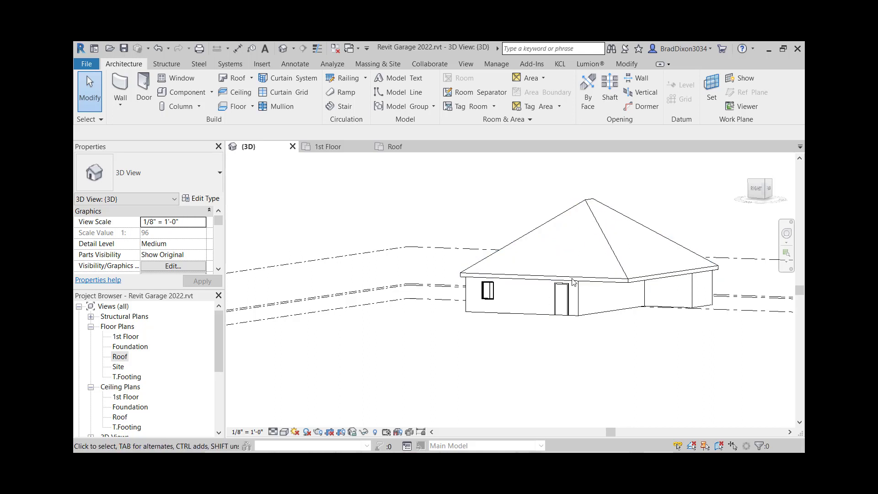
Set the whole garage roof's slope to 4" / 12".
left_click(557, 222)
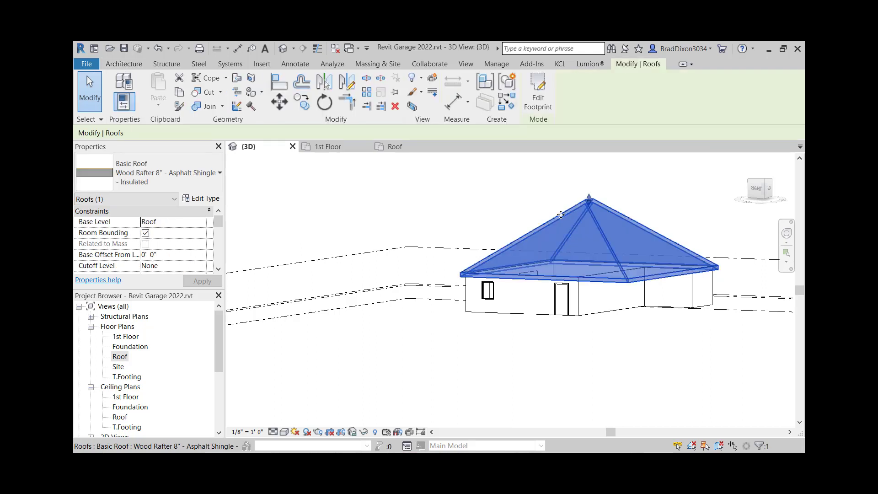
scroll(183, 242, "down", 3)
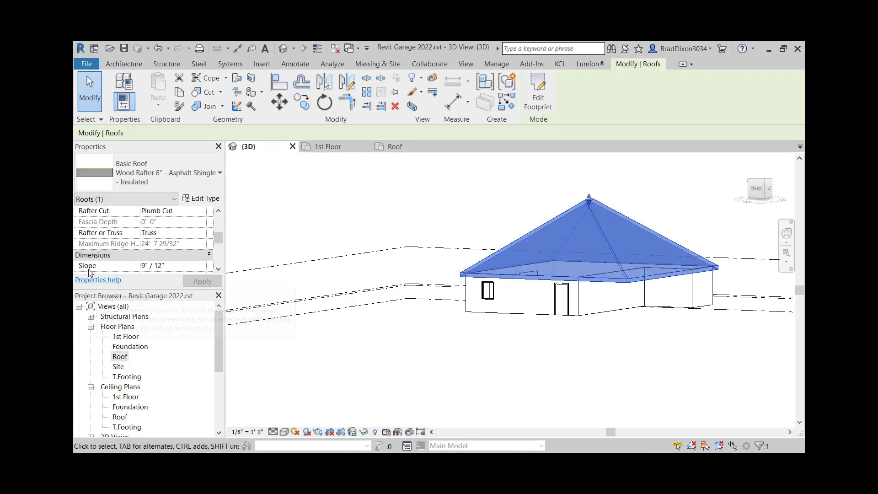
left_click(145, 267)
key("BackSpace")
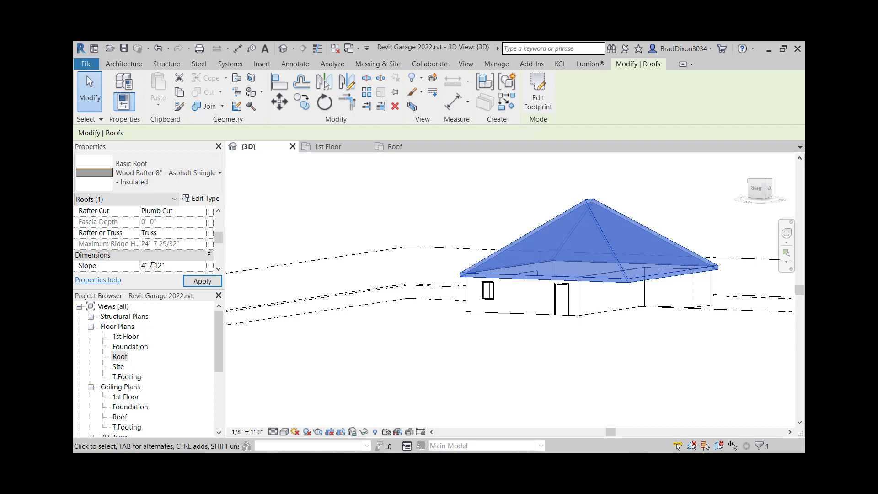
left_click(202, 281)
left_click(614, 371)
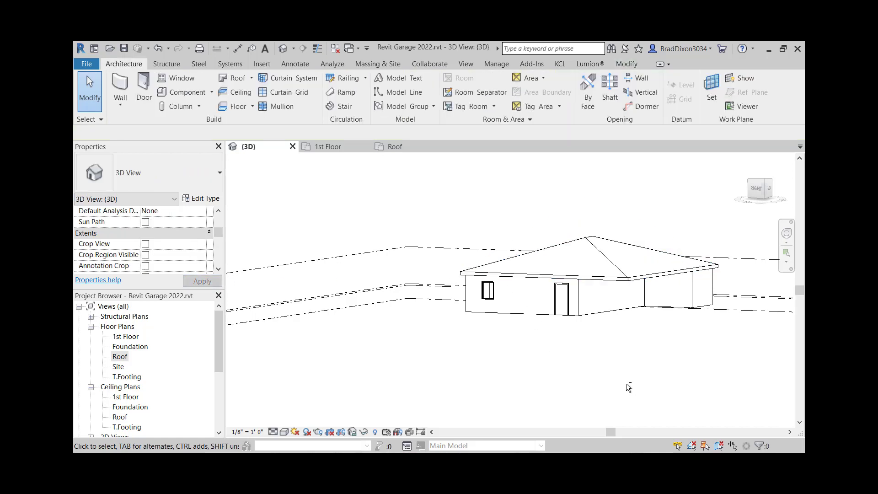
Edit the roof footprint so the front garage-door line and the opposite back line no longer define slope, and finish it.
middle_click_drag(626, 383, 640, 349, "shift")
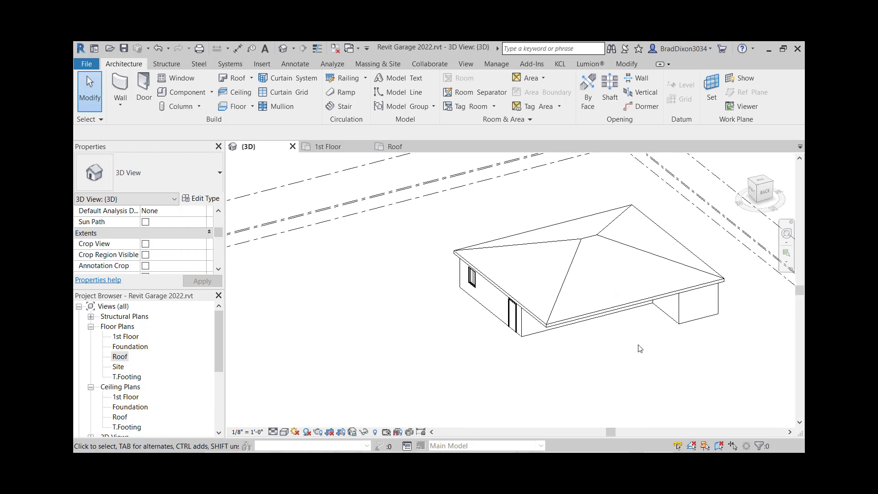
left_click(633, 304)
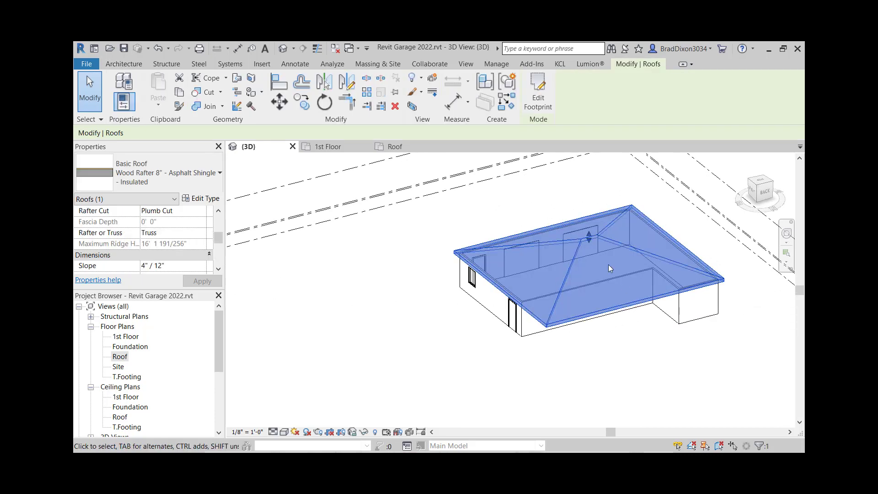
left_click(542, 98)
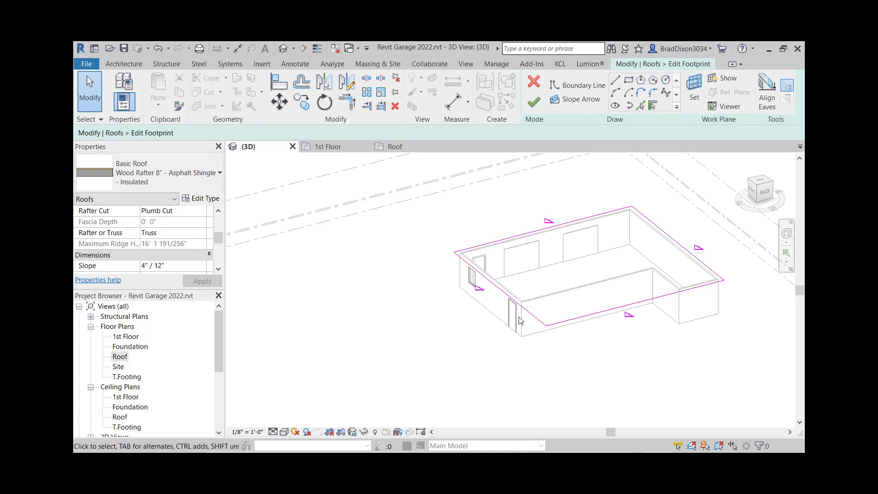
left_click(630, 309)
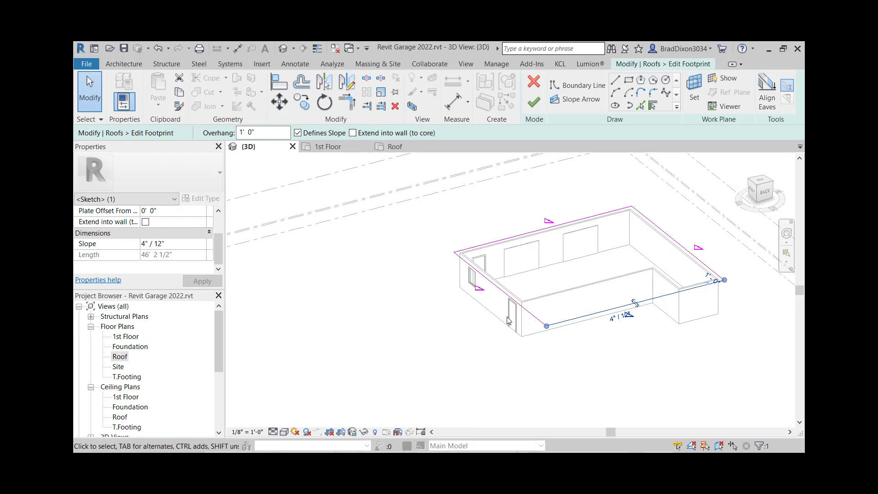
left_click(543, 366)
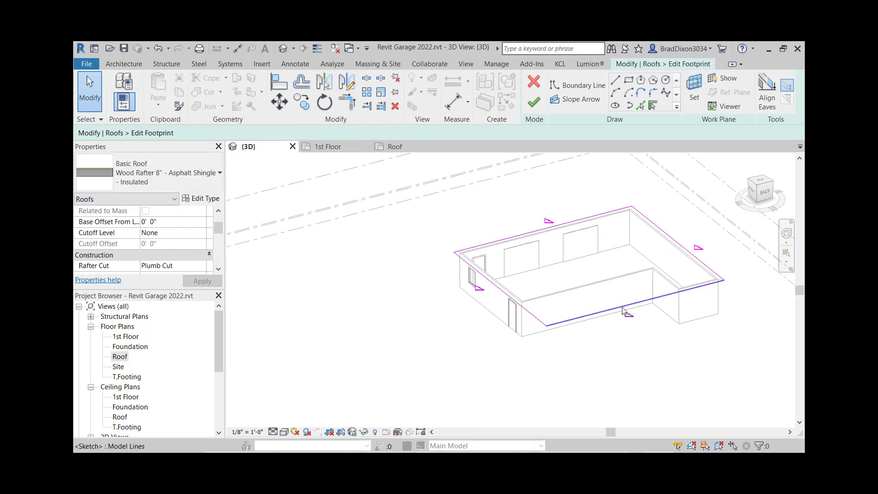
left_click(618, 308)
left_click(594, 219, "ctrl")
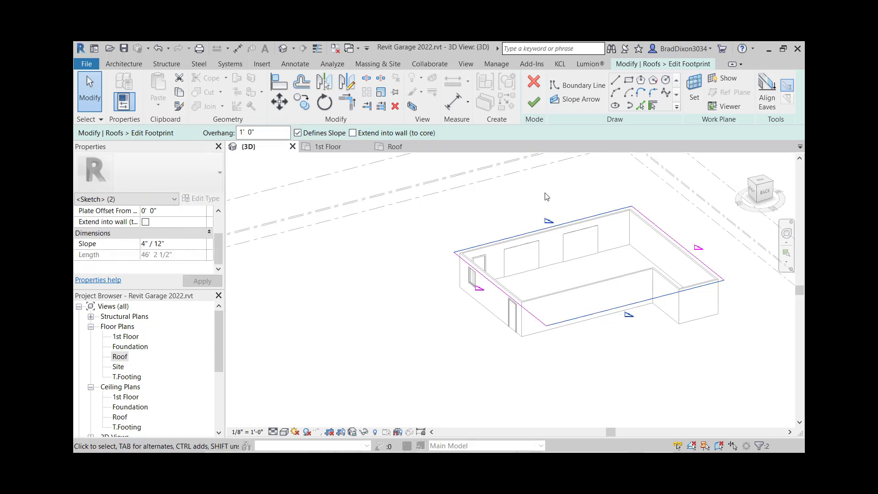
left_click(298, 132)
left_click(428, 219)
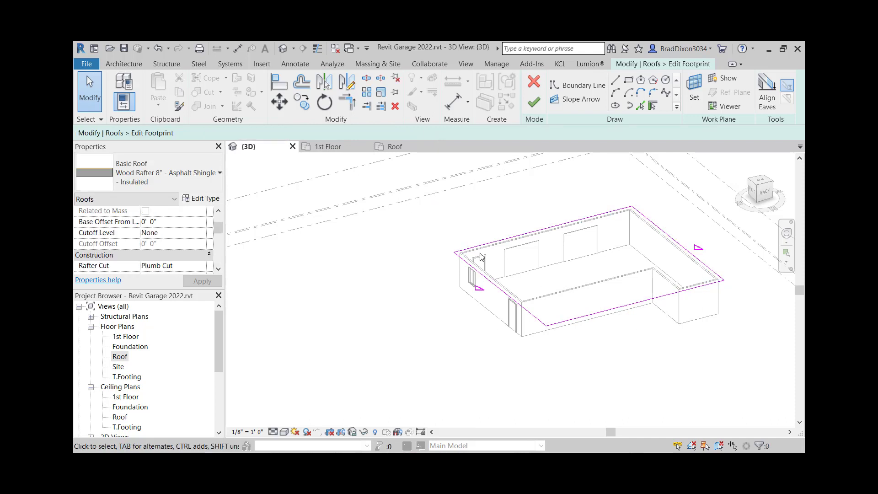
left_click(533, 104)
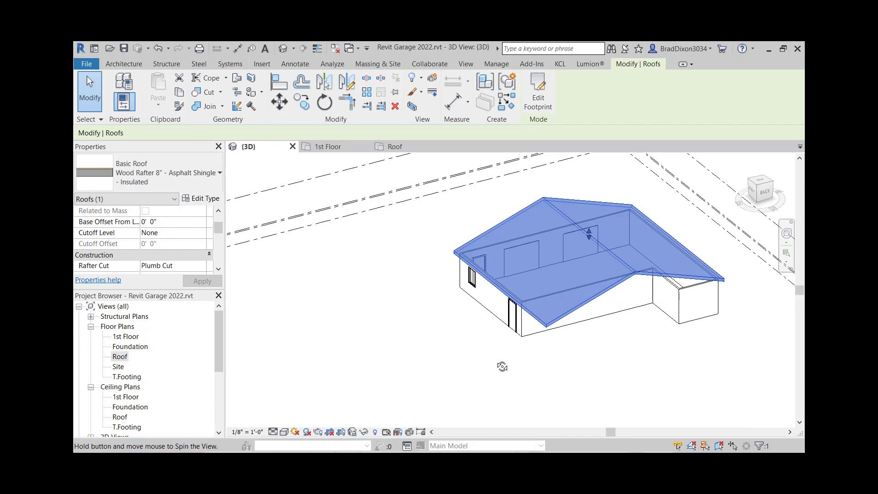
Attach the top of the front wall with the garage doors to the roof above it.
middle_click_drag(501, 365, 632, 276, "shift")
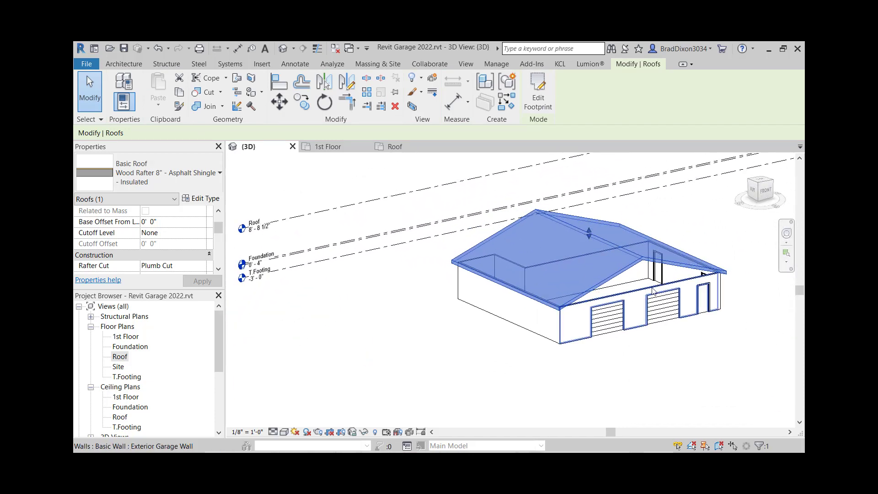
middle_click_drag(683, 393, 684, 335, "shift")
left_click(671, 280)
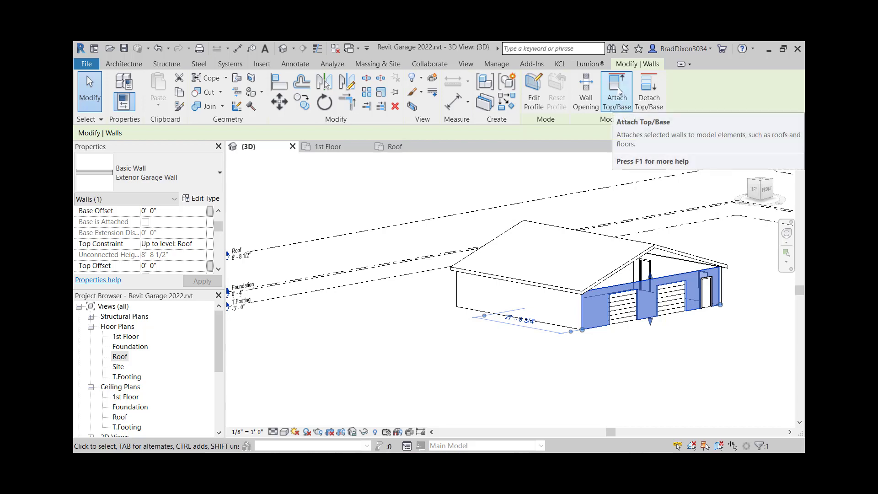
left_click(620, 105)
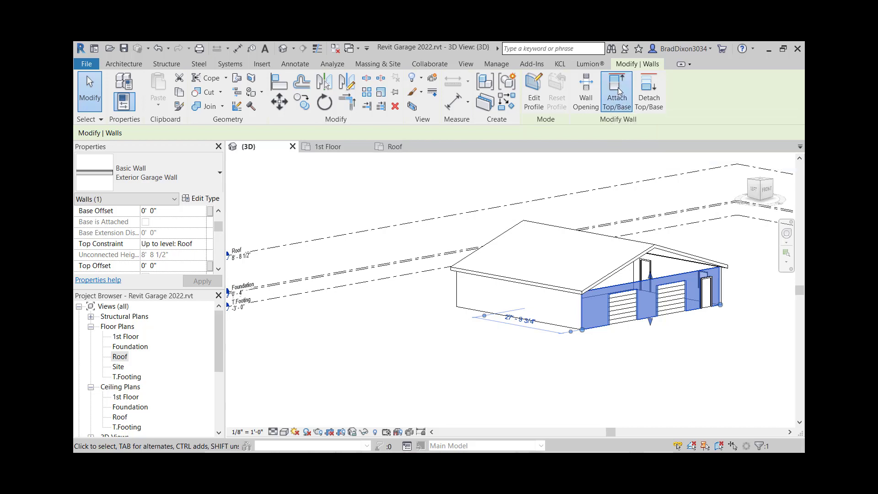
left_click(647, 251)
left_click(710, 368)
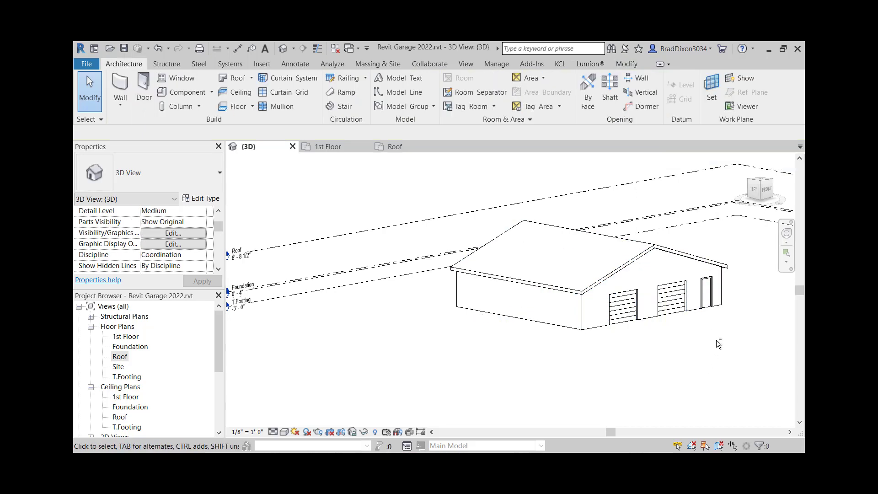
Reopen the roof footprint for editing and make the front and back boundary lines define slope.
middle_click_drag(717, 341, 639, 372, "shift")
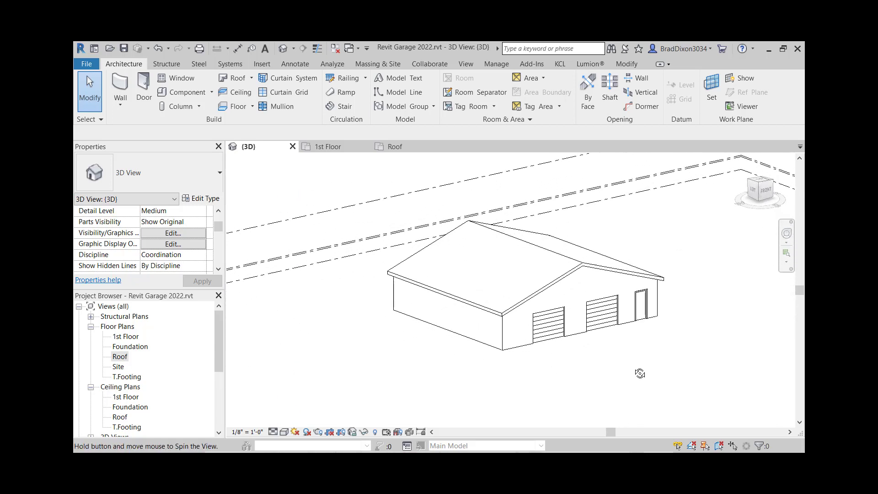
left_click(636, 277)
left_click(538, 94)
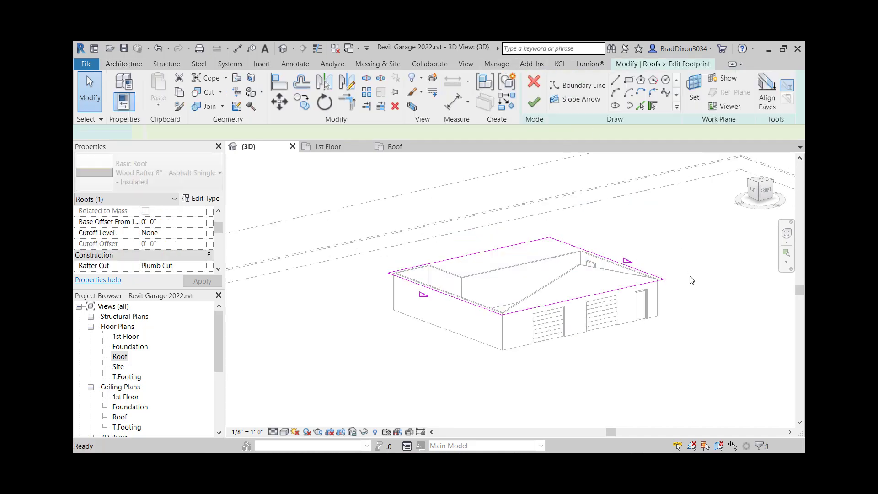
middle_click_drag(692, 229, 672, 293, "shift")
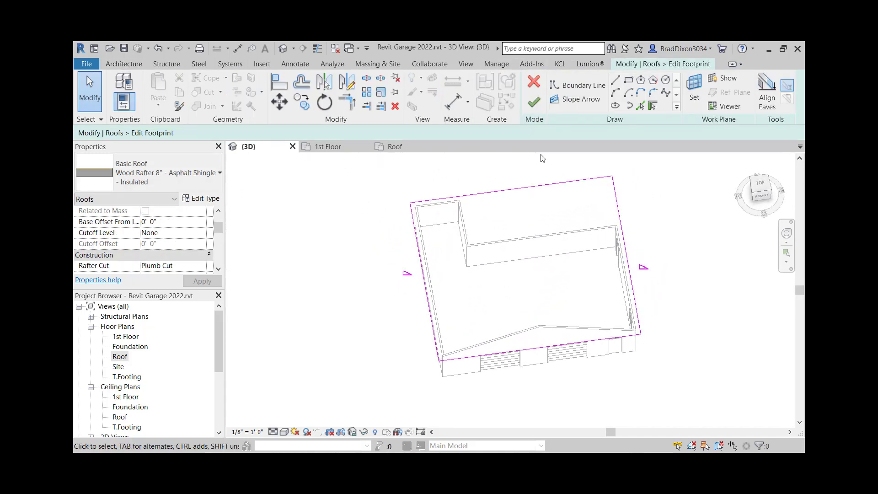
left_click(553, 186)
left_click(580, 341, "ctrl")
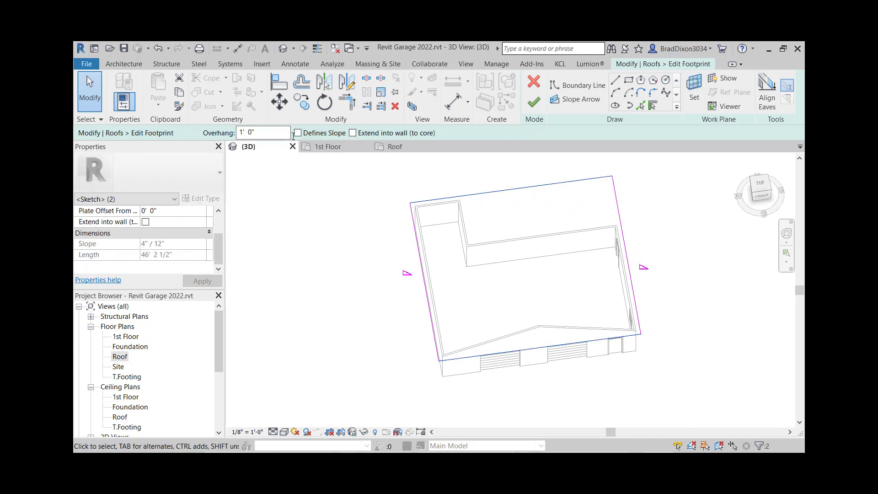
left_click(298, 132)
left_click(684, 272)
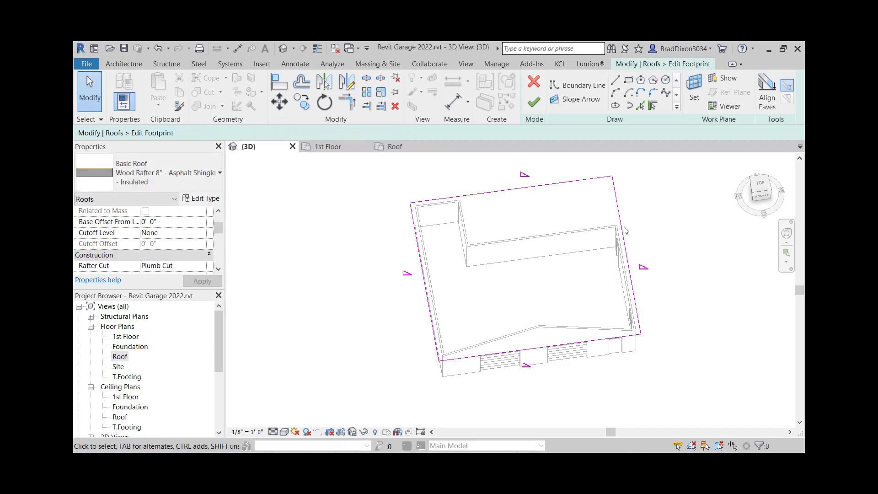
Turn off slope definition for the left and right side boundary lines, finish the footprint and view the roof in 3D.
left_click(623, 230)
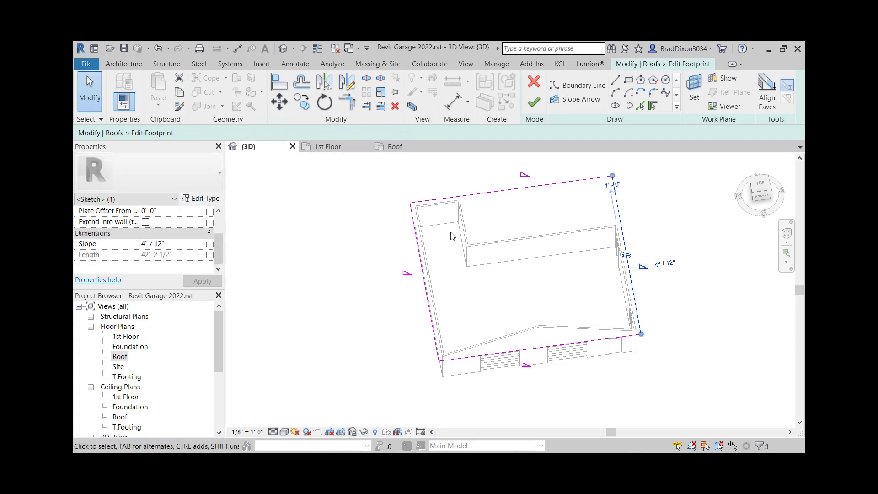
left_click(419, 244, "ctrl")
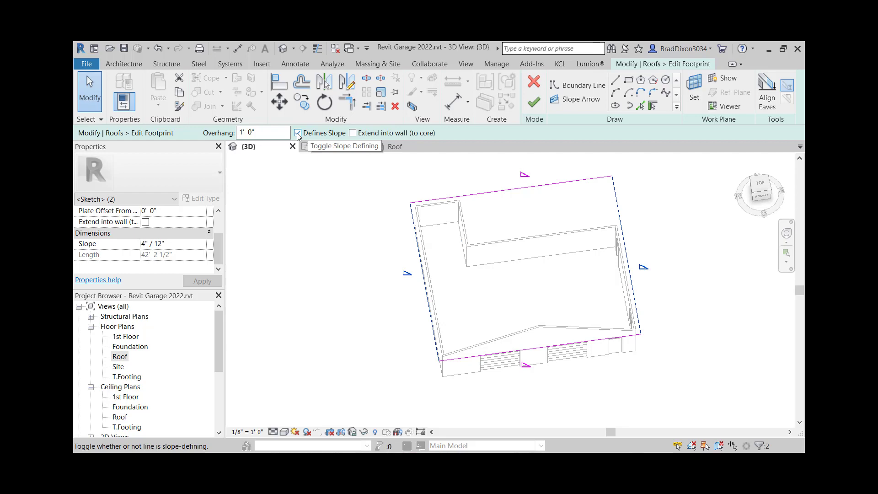
left_click(298, 133)
left_click(534, 102)
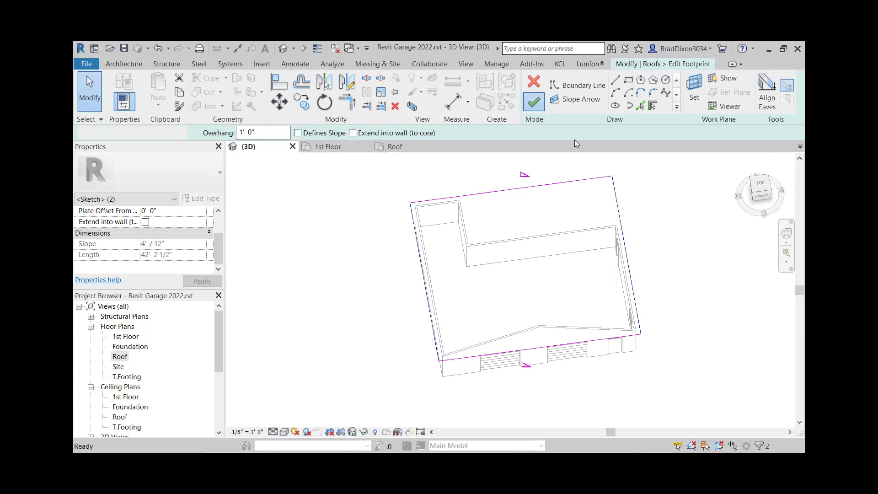
middle_click_drag(663, 272, 615, 190, "shift")
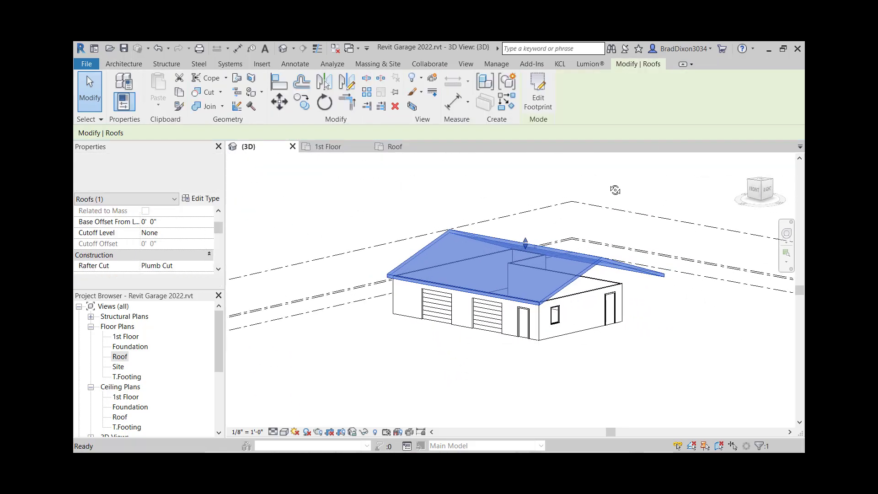
Select the whole chain of exterior garage walls and attach their tops to the gable roof above.
middle_click_drag(572, 337, 658, 315, "shift")
middle_click_drag(607, 319, 572, 345, "shift")
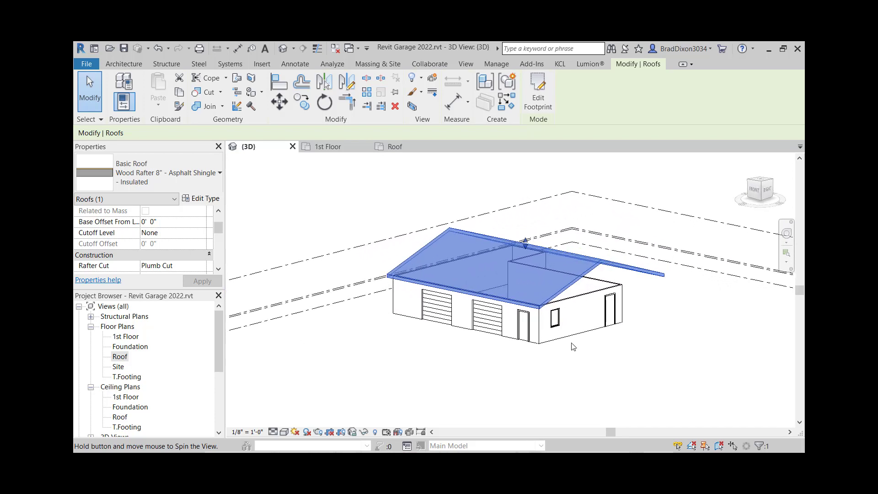
left_click(592, 288)
key("Escape")
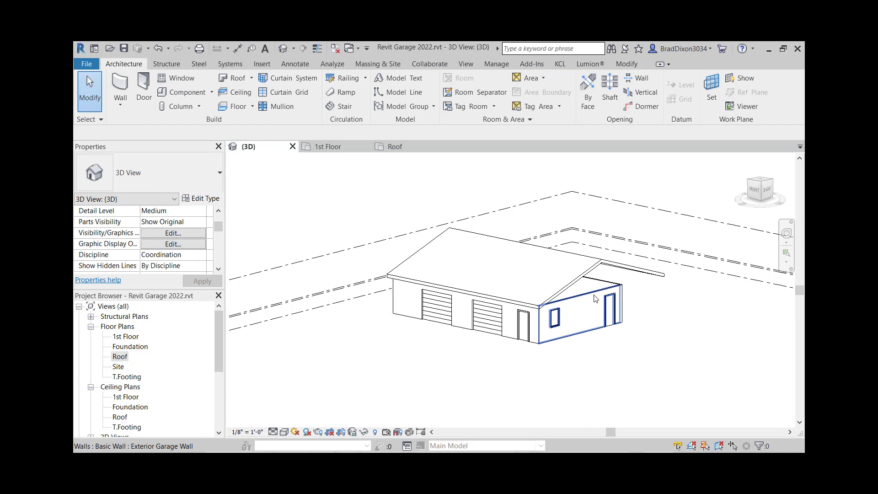
key("Tab")
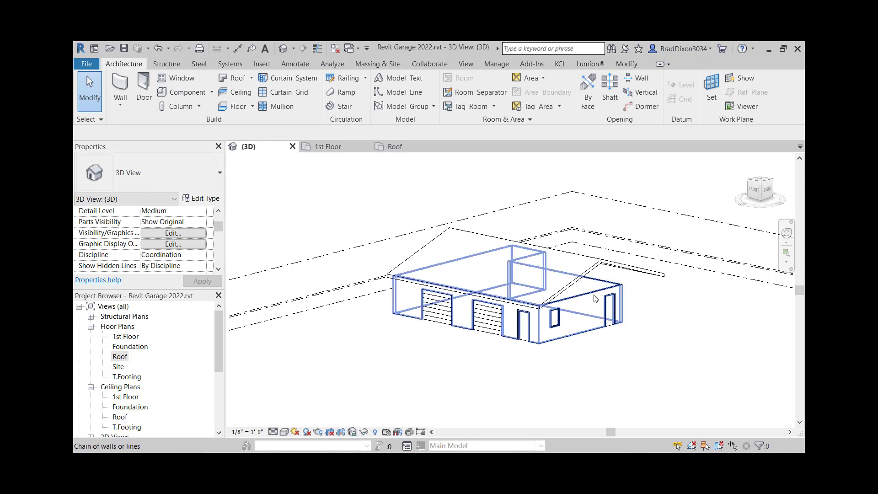
left_click(595, 298)
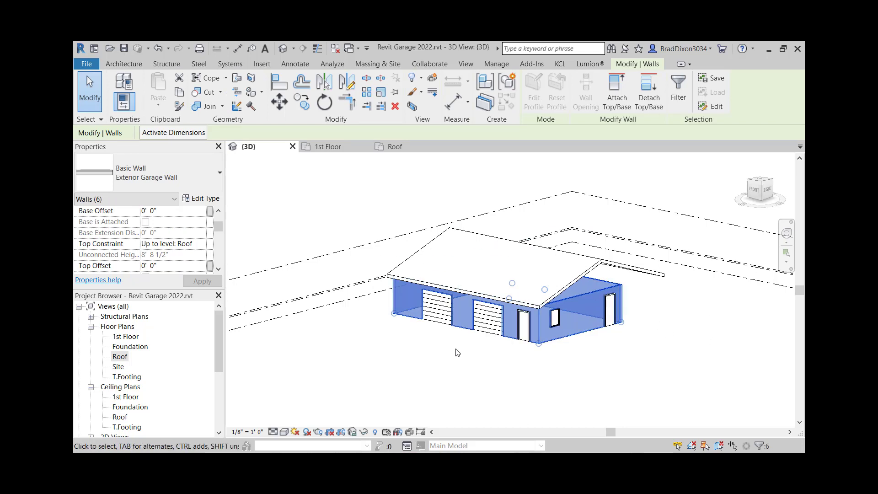
left_click(617, 91)
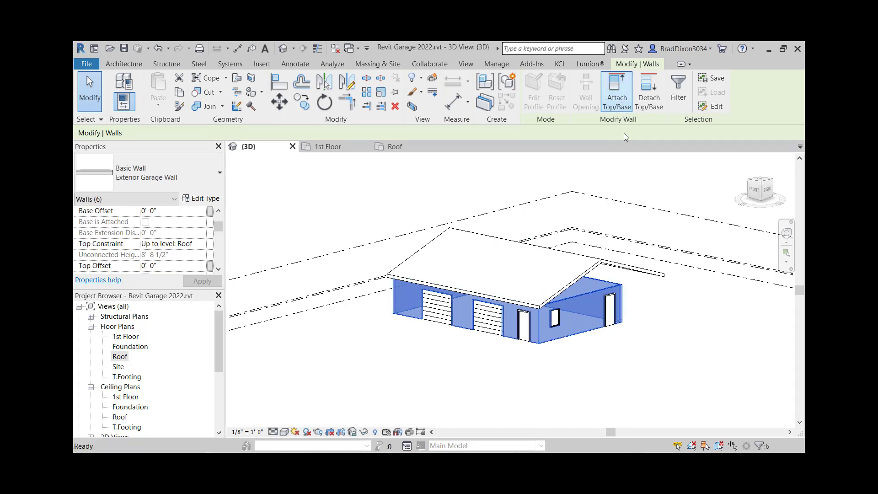
left_click(657, 280)
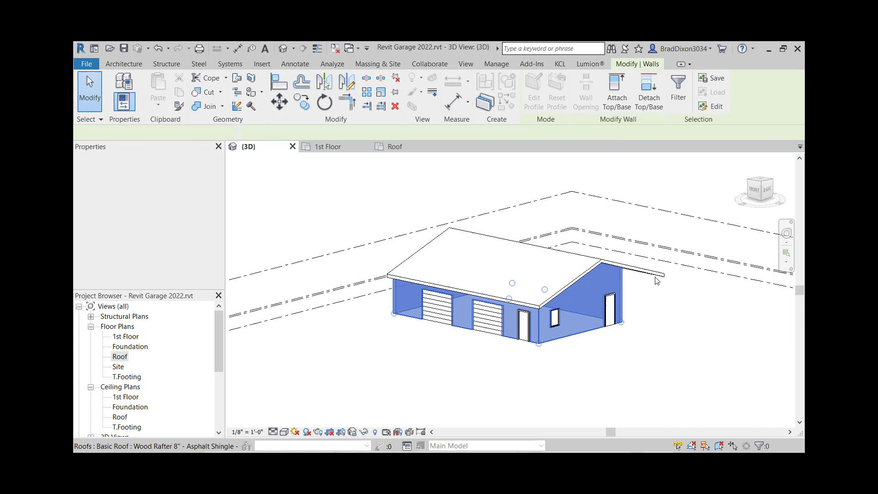
left_click(664, 323)
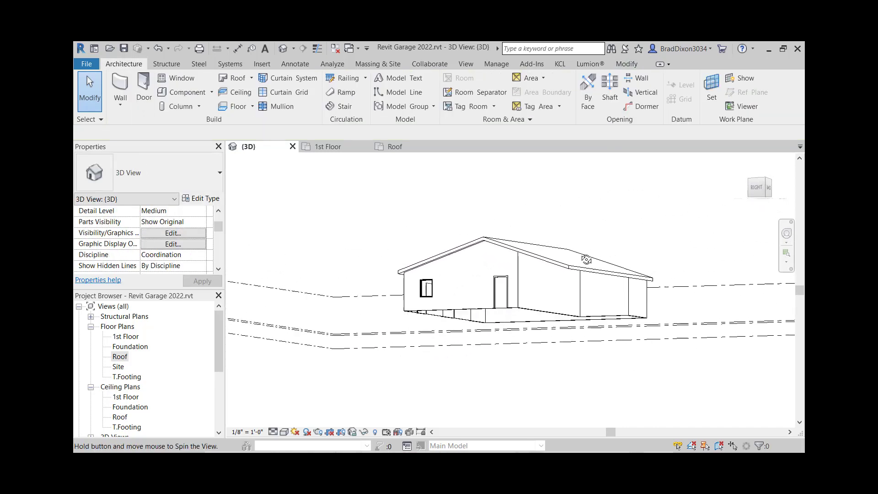